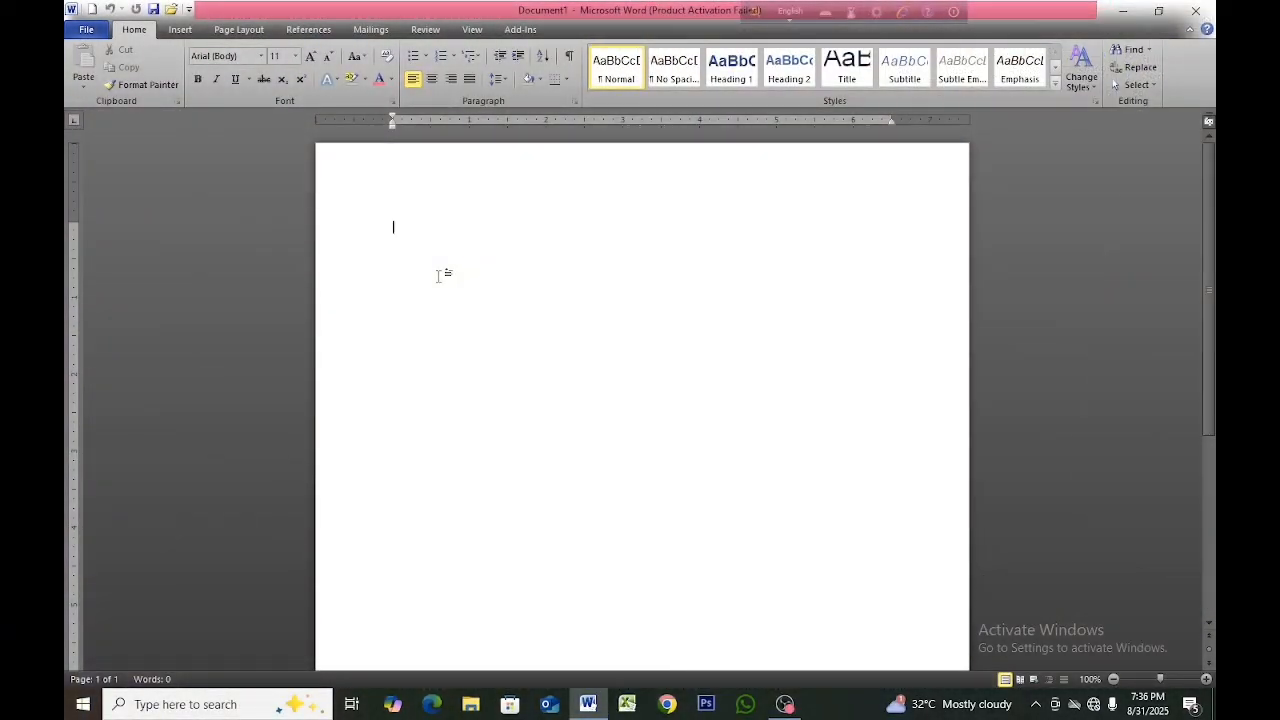
Insert a table with three columns and four rows at the start of the blank document.
{"action": "left_click", "coordinate": [185, 31]}
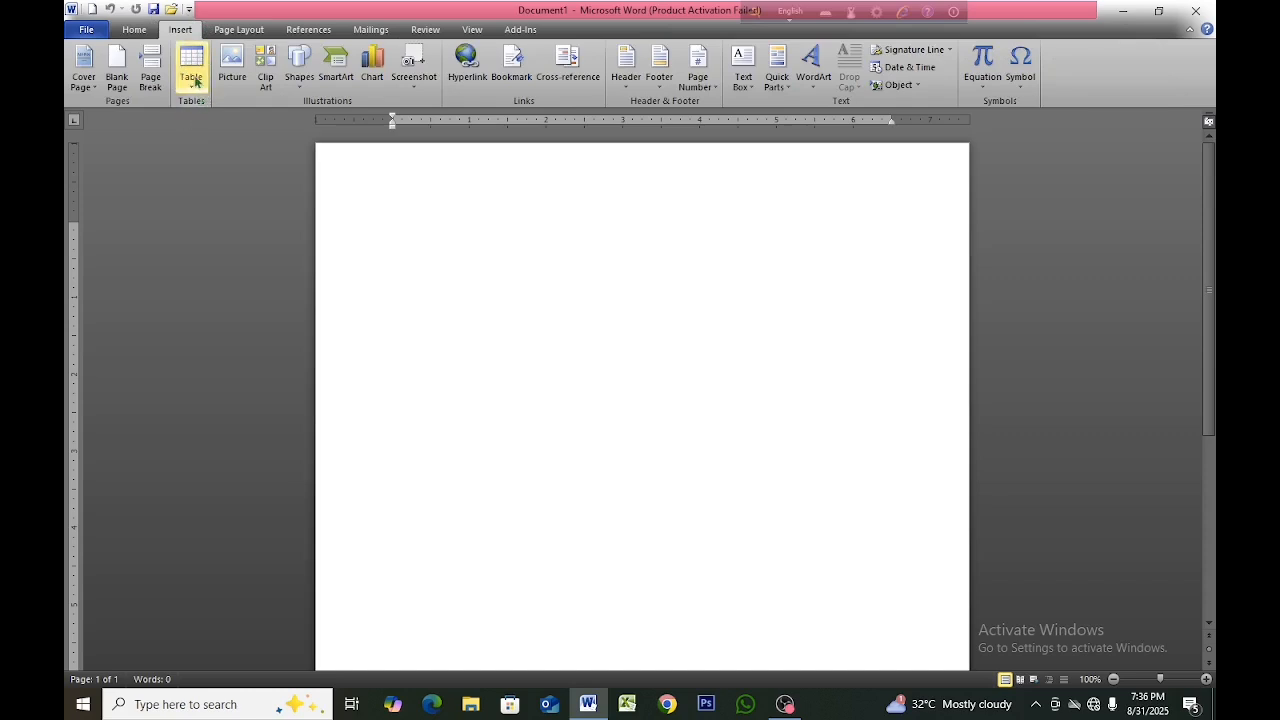
{"action": "left_click", "coordinate": [194, 81]}
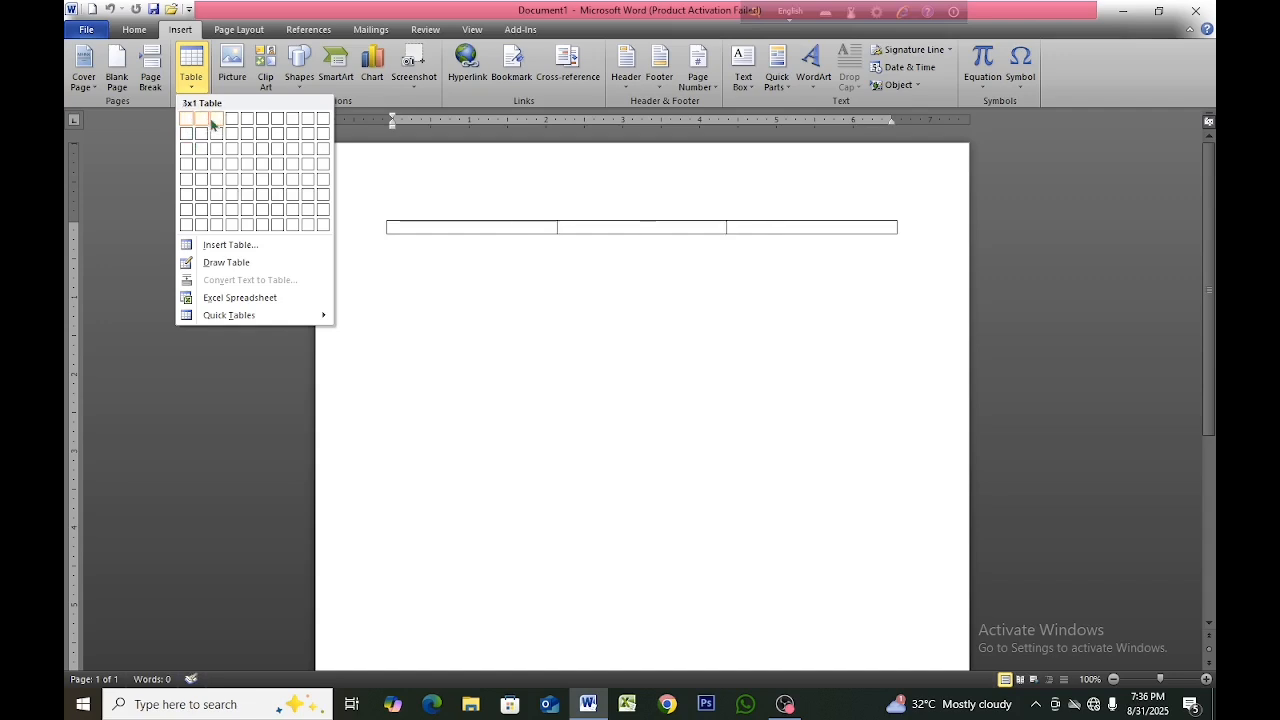
{"action": "left_click", "coordinate": [214, 171]}
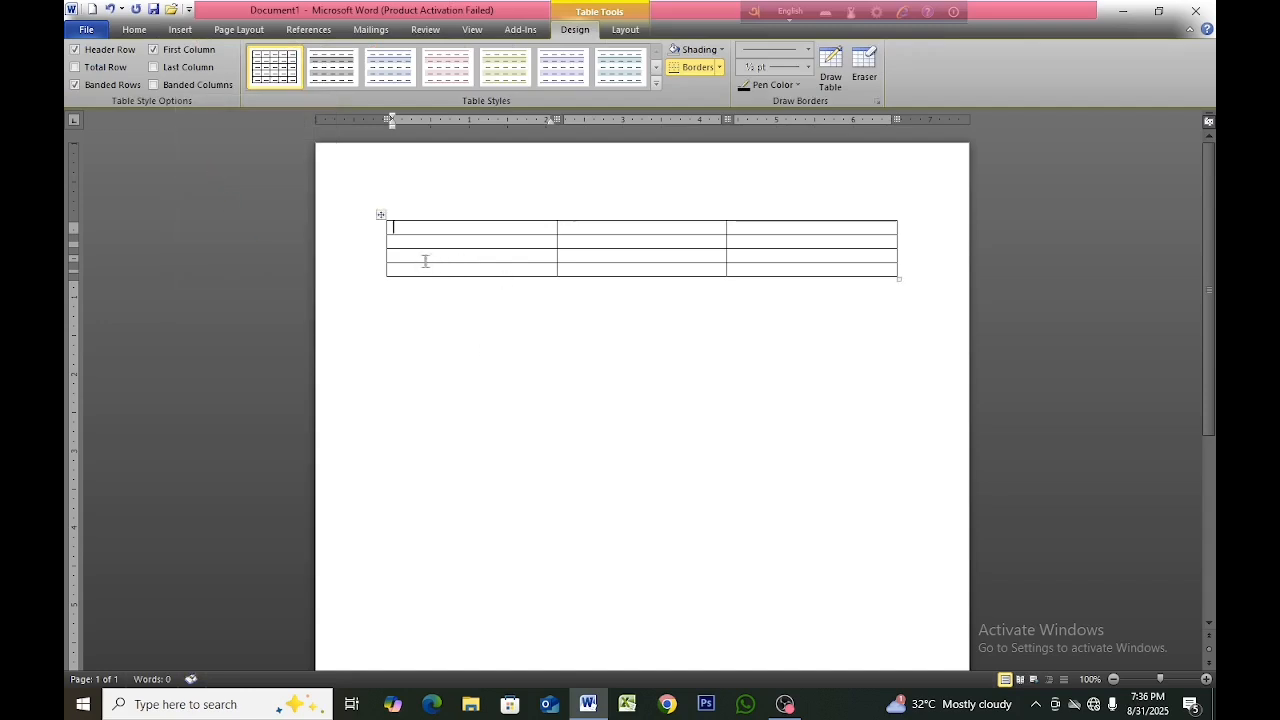
Select the entire three-column table and delete it from the page.
{"action": "left_click", "coordinate": [381, 214]}
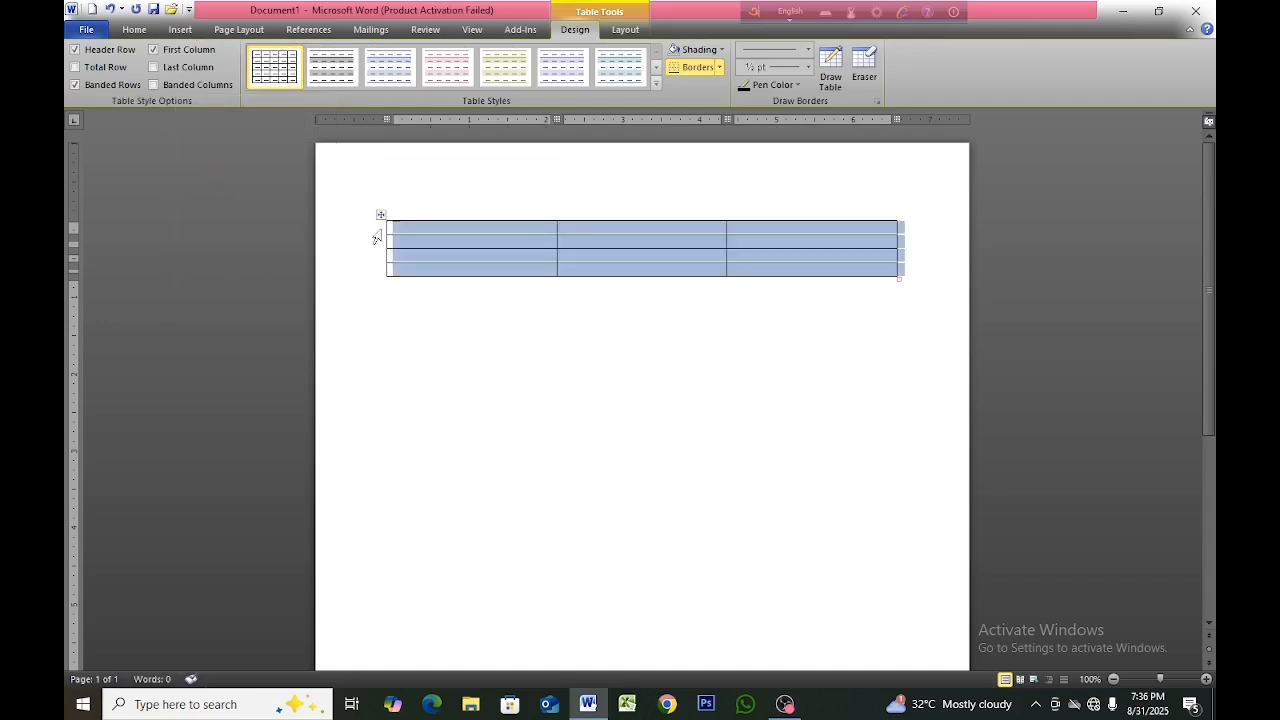
{"action": "left_click", "coordinate": [418, 320]}
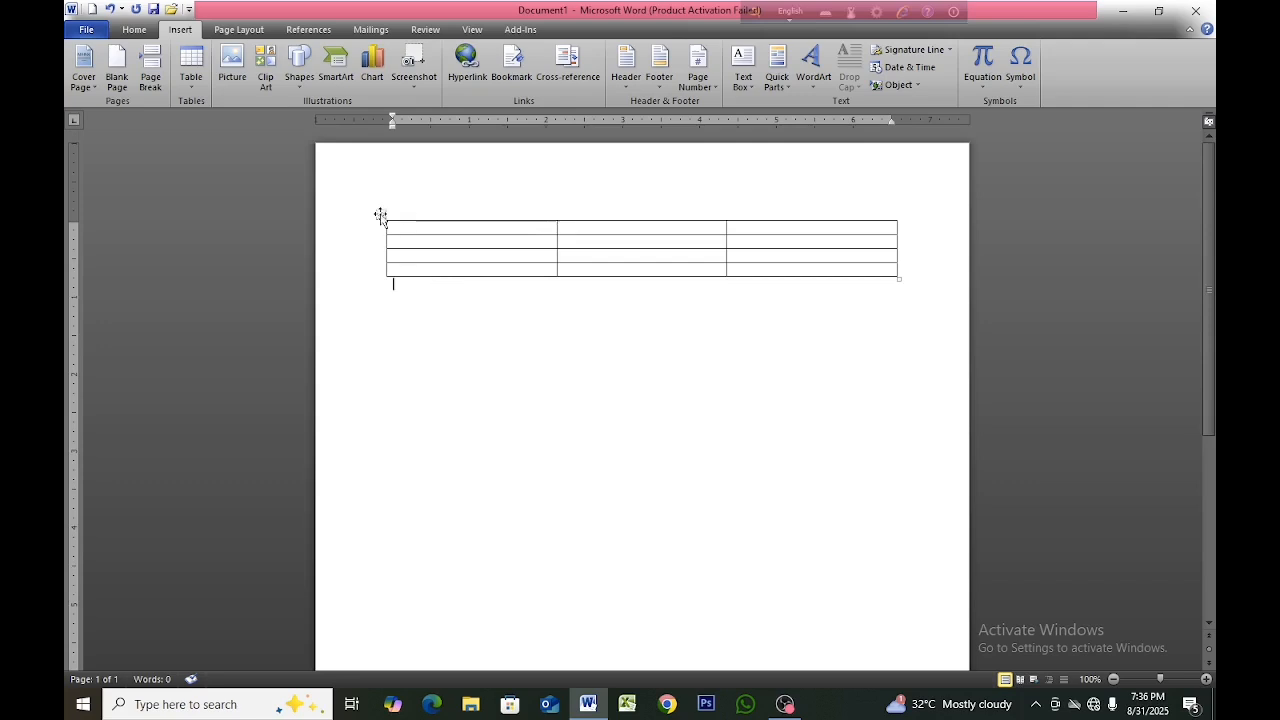
{"action": "left_click", "coordinate": [381, 216]}
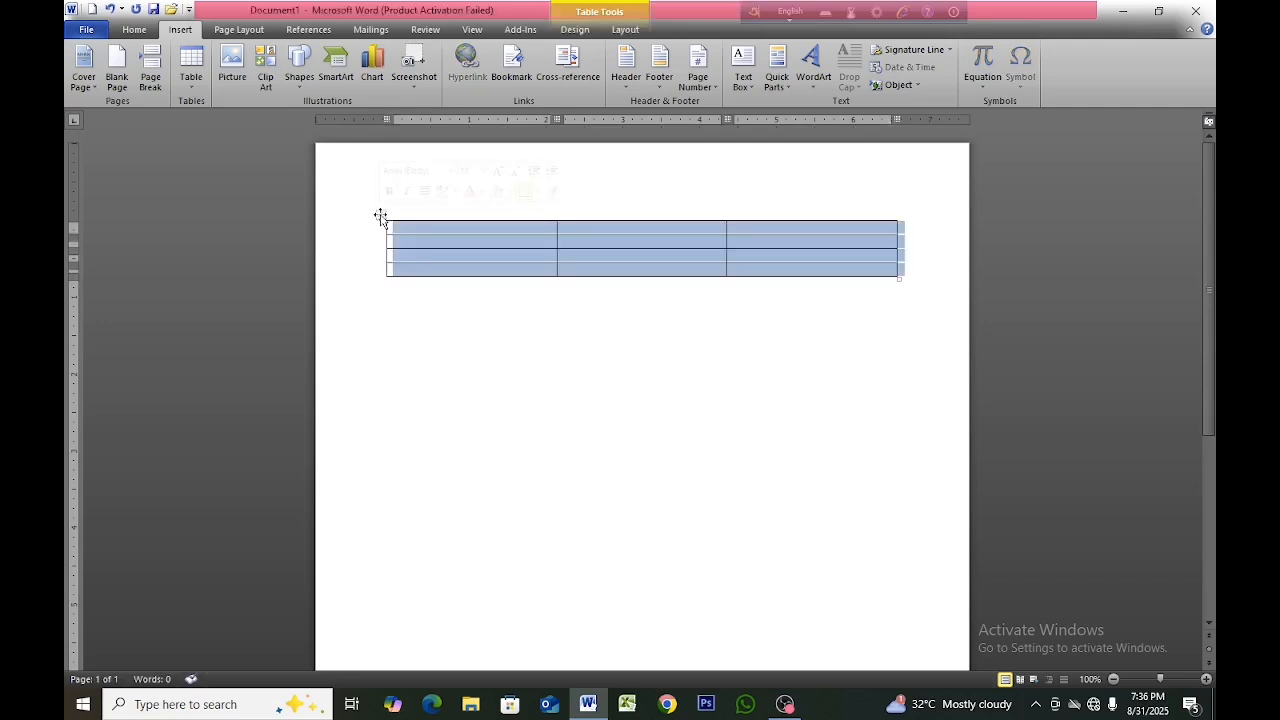
{"action": "key", "text": "BackSpace"}
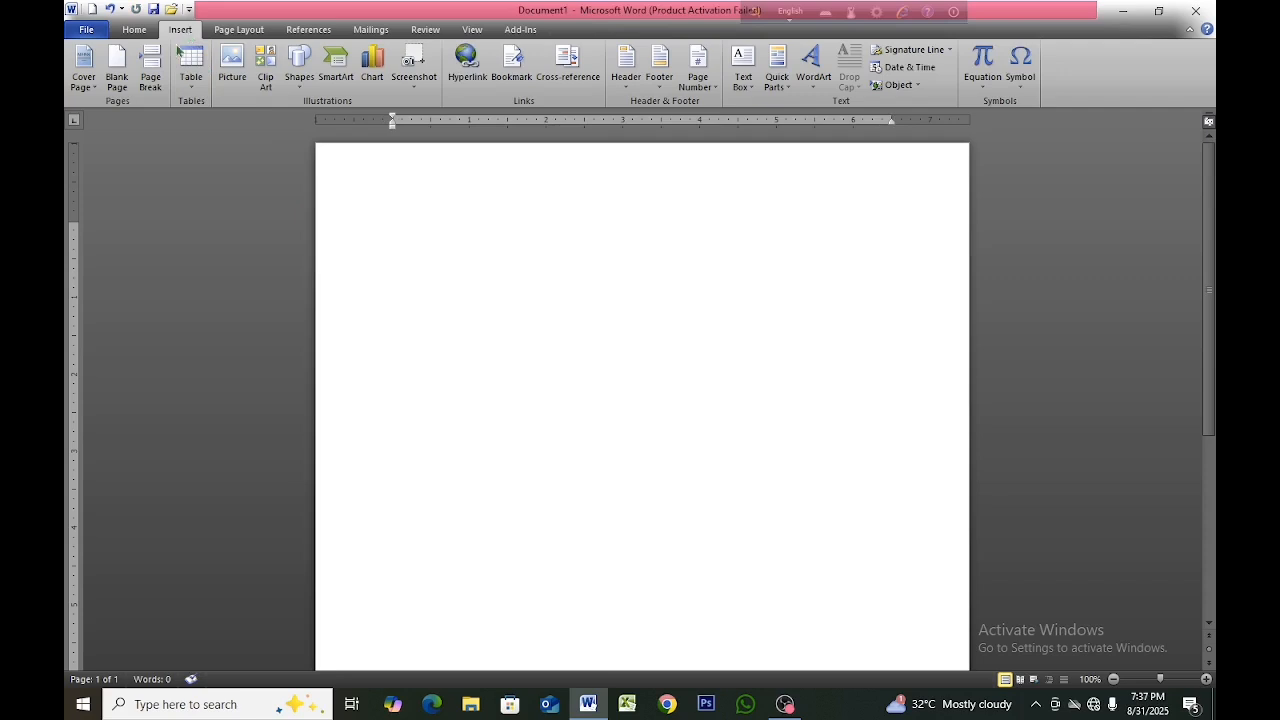
Insert a table by specifying its size as 20 columns and 20 rows.
{"action": "left_click", "coordinate": [197, 92]}
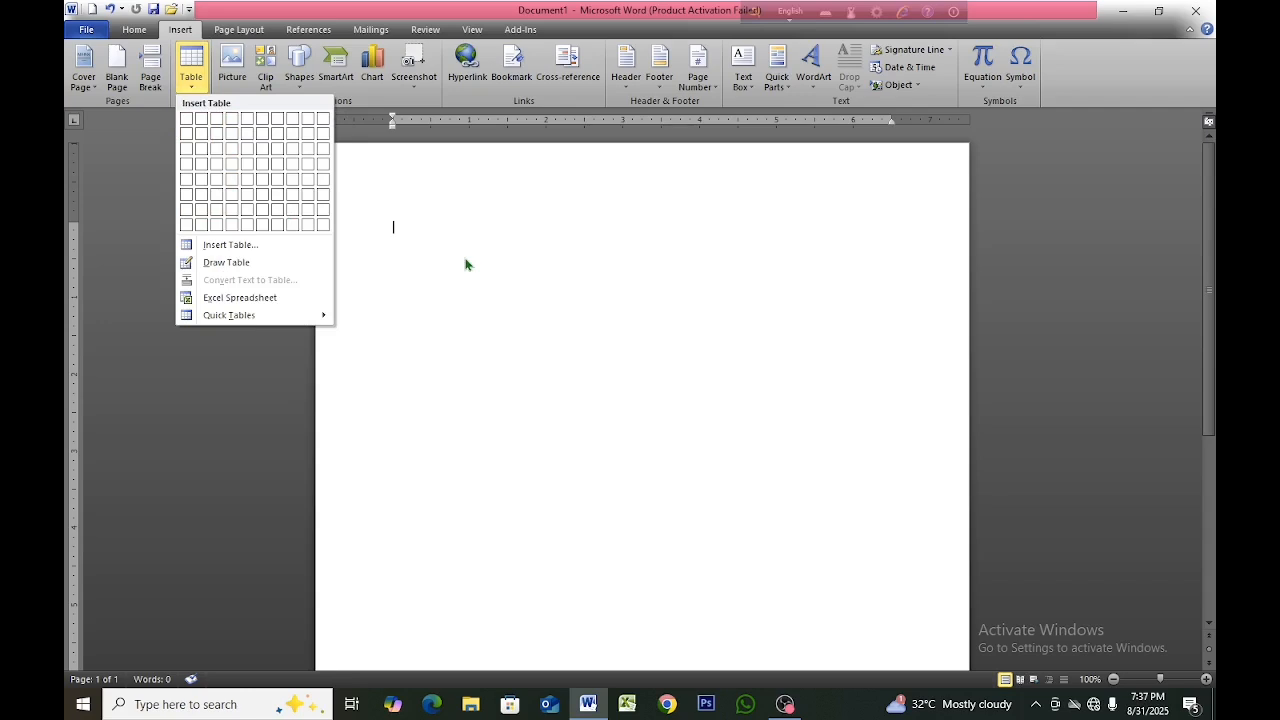
{"action": "left_click", "coordinate": [233, 246]}
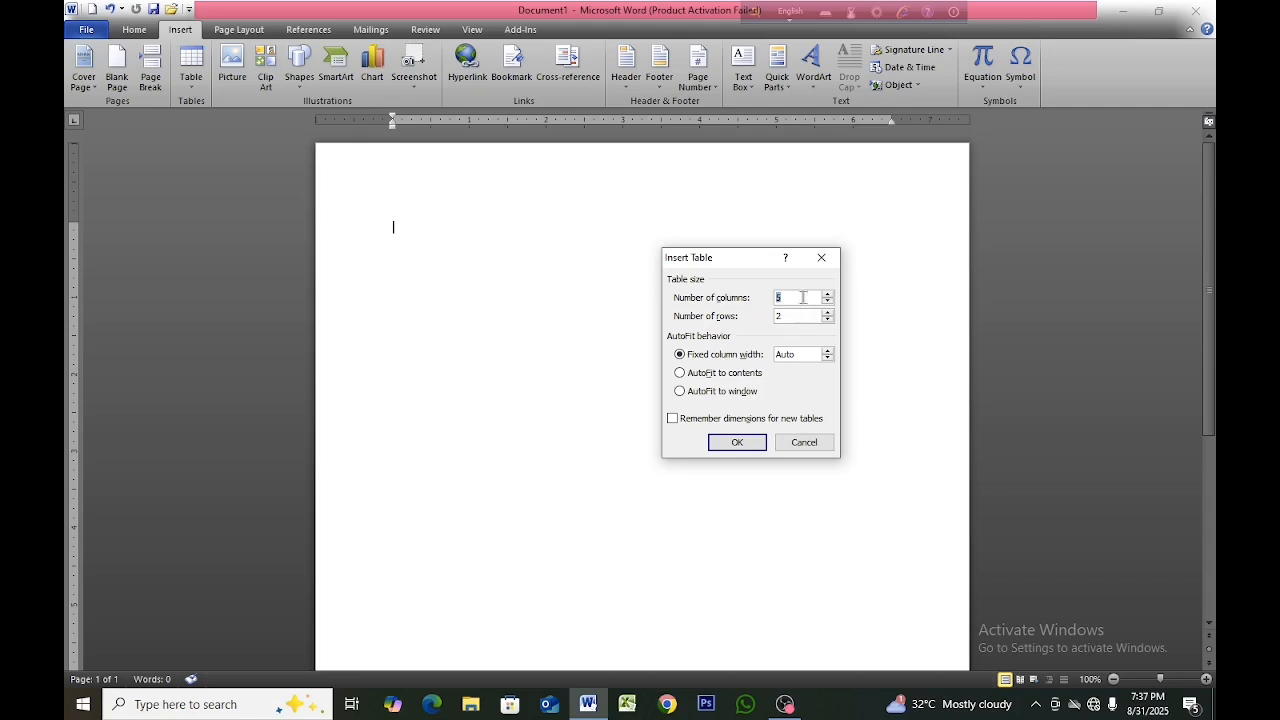
{"action": "key", "text": "BackSpace"}
{"action": "type", "text": "200"}
{"action": "left_click", "coordinate": [746, 446]}
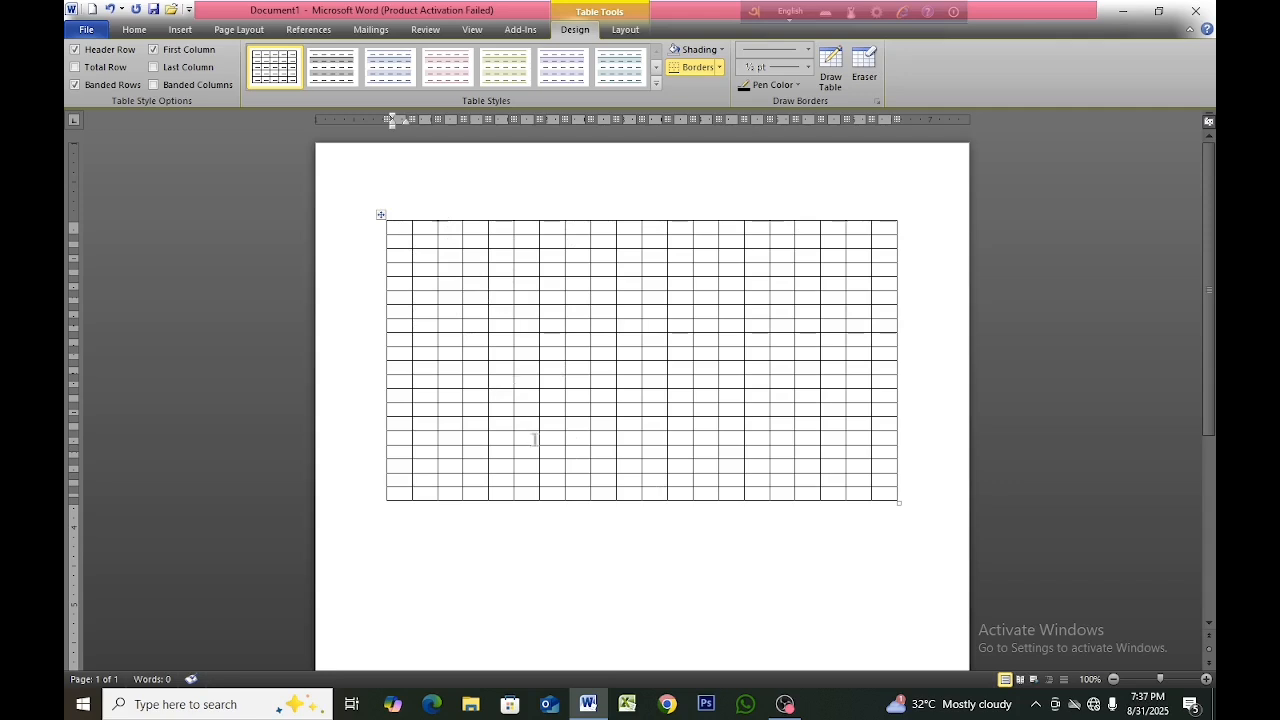
{"action": "left_click", "coordinate": [380, 214]}
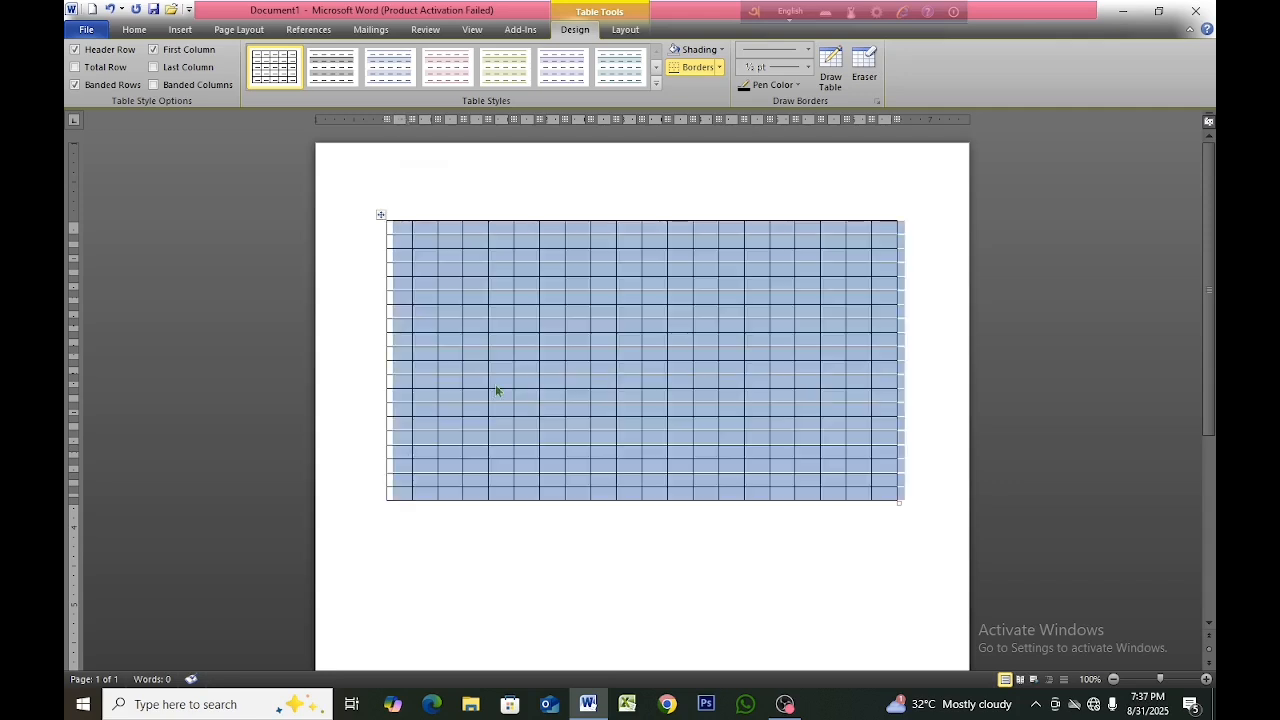
{"action": "left_click", "coordinate": [500, 571]}
Use Draw Table to draw a wide rectangular table outline in the empty area below the 20-by-20 table.
{"action": "scroll", "coordinate": [541, 496], "scroll_direction": "down", "scroll_amount": 5}
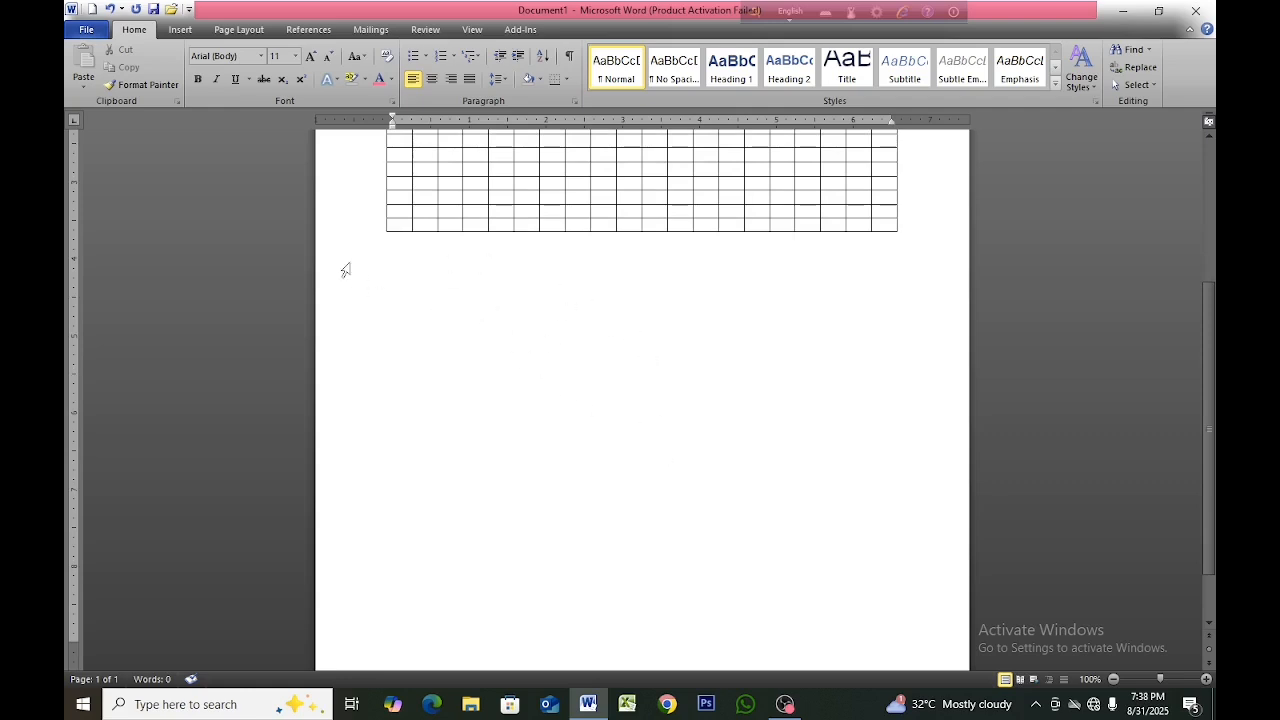
{"action": "left_click", "coordinate": [172, 32]}
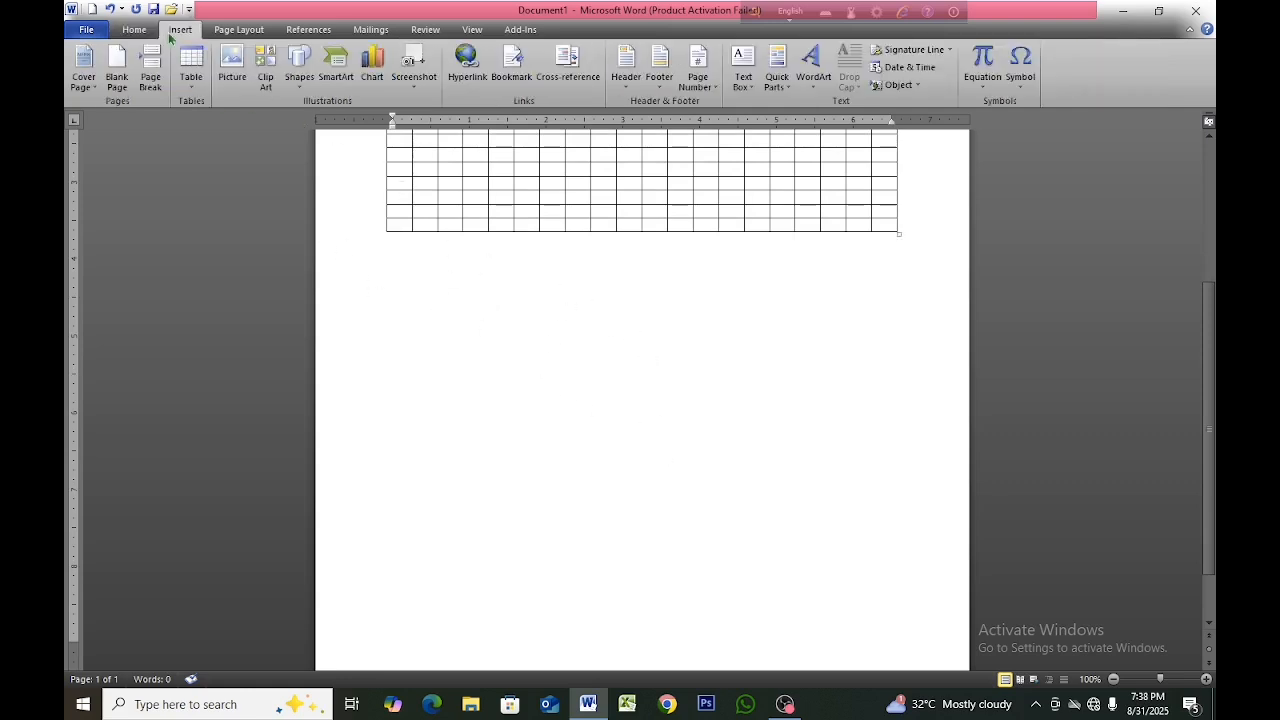
{"action": "left_click", "coordinate": [198, 87]}
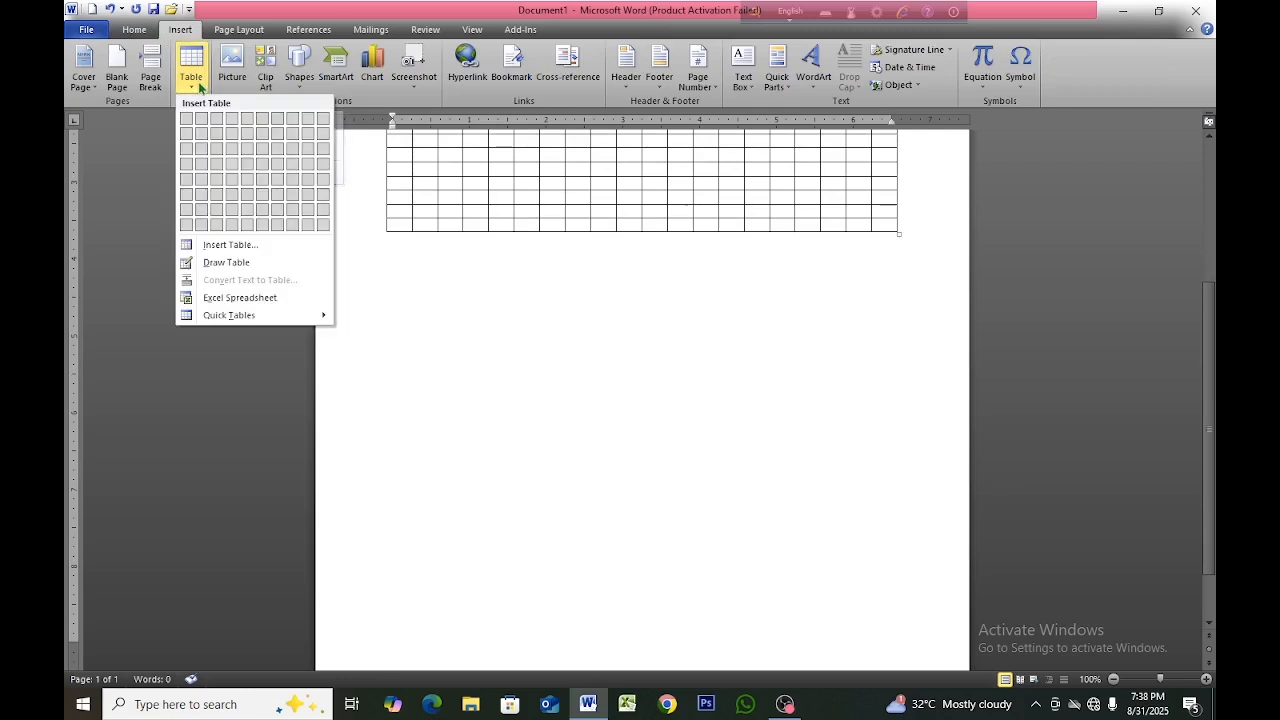
{"action": "left_click", "coordinate": [226, 262]}
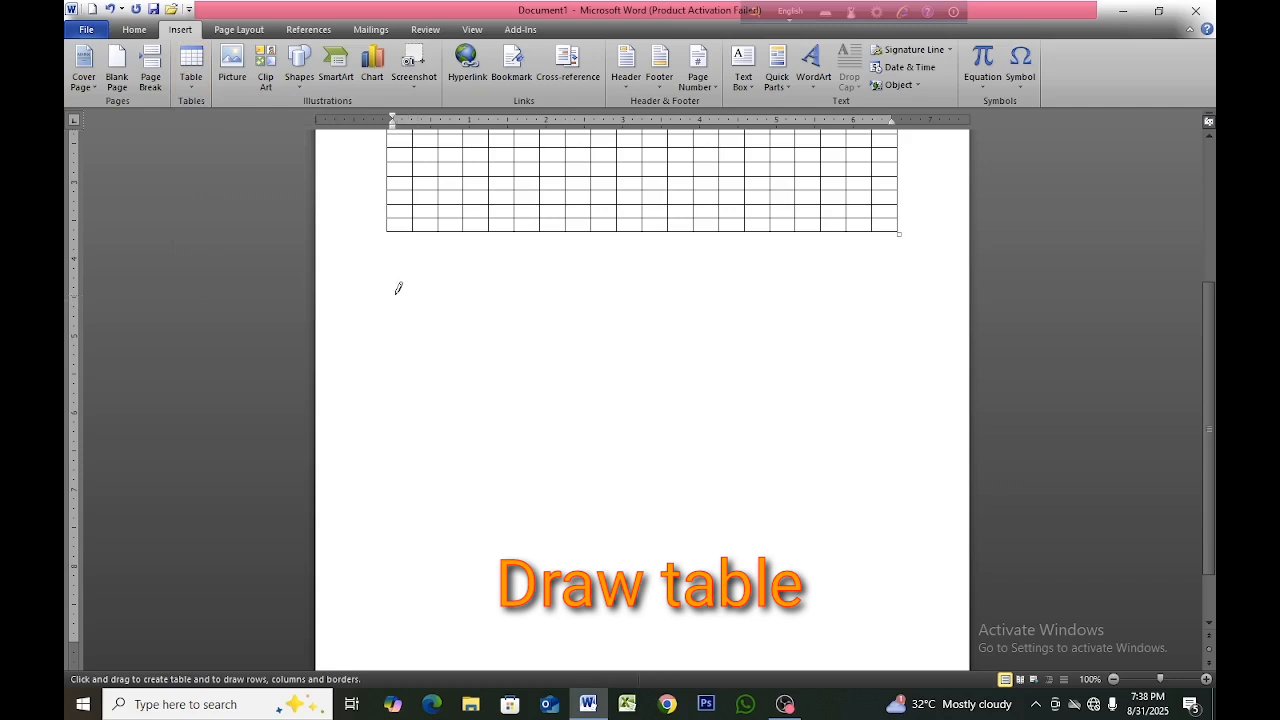
{"action": "mouse_move", "coordinate": [379, 282]}
{"action": "left_mouse_down"}
{"action": "mouse_move", "coordinate": [851, 283]}
{"action": "mouse_move", "coordinate": [909, 509]}
{"action": "mouse_move", "coordinate": [660, 460]}
{"action": "mouse_move", "coordinate": [628, 362]}
{"action": "mouse_move", "coordinate": [891, 494]}
{"action": "mouse_move", "coordinate": [897, 517]}
{"action": "mouse_move", "coordinate": [890, 488]}
{"action": "left_mouse_up"}
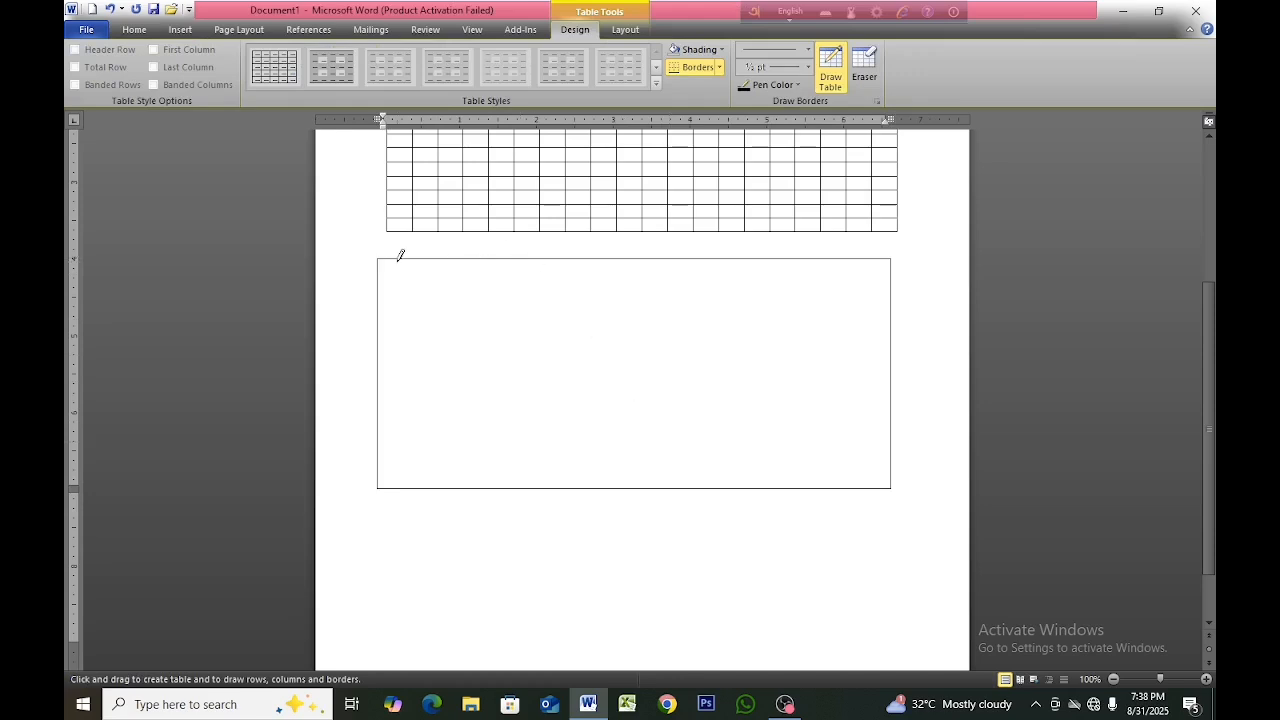
Draw three vertical lines near the left edge and three horizontal lines across the outline to divide it into cells.
{"action": "mouse_move", "coordinate": [402, 261]}
{"action": "left_mouse_down"}
{"action": "mouse_move", "coordinate": [417, 420]}
{"action": "mouse_move", "coordinate": [428, 305]}
{"action": "mouse_move", "coordinate": [448, 385]}
{"action": "left_mouse_up"}
{"action": "left_click_drag", "start_coordinate": [471, 260], "coordinate": [466, 420]}
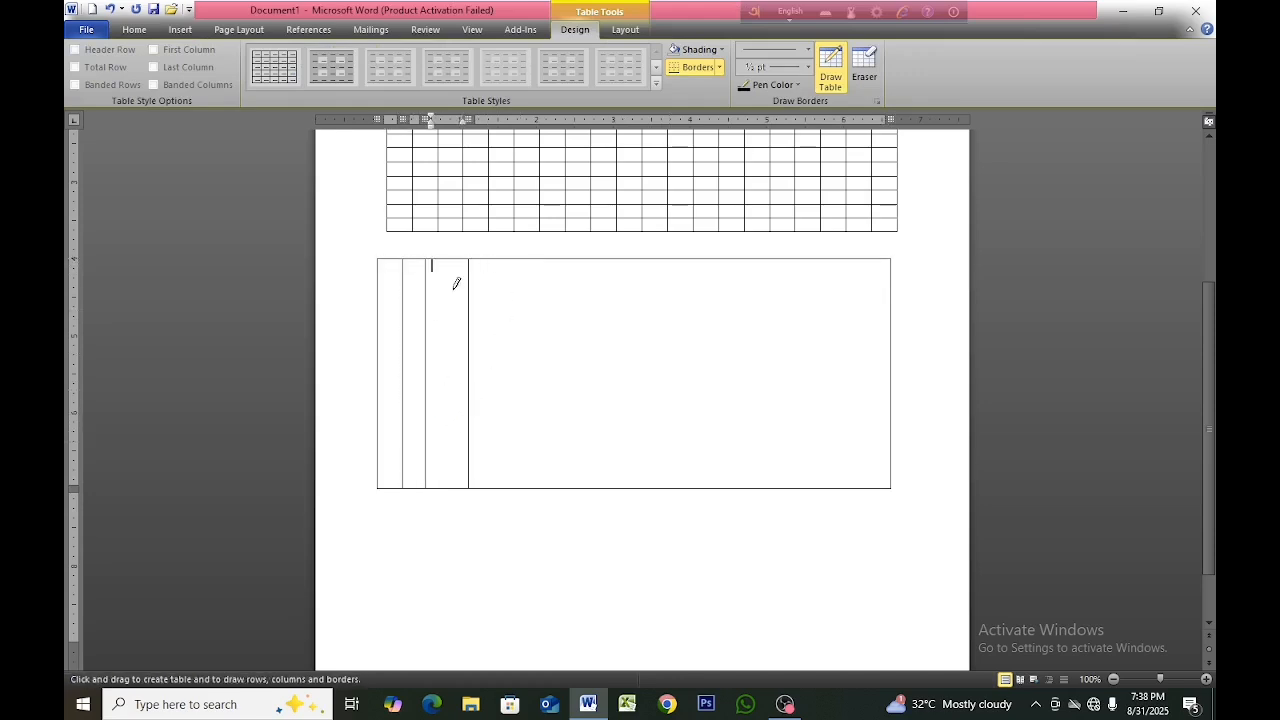
{"action": "left_click_drag", "start_coordinate": [383, 309], "coordinate": [880, 316]}
{"action": "left_click_drag", "start_coordinate": [376, 373], "coordinate": [729, 370]}
{"action": "mouse_move", "coordinate": [390, 432]}
{"action": "left_mouse_down"}
{"action": "mouse_move", "coordinate": [637, 420]}
{"action": "mouse_move", "coordinate": [600, 428]}
{"action": "left_mouse_up"}
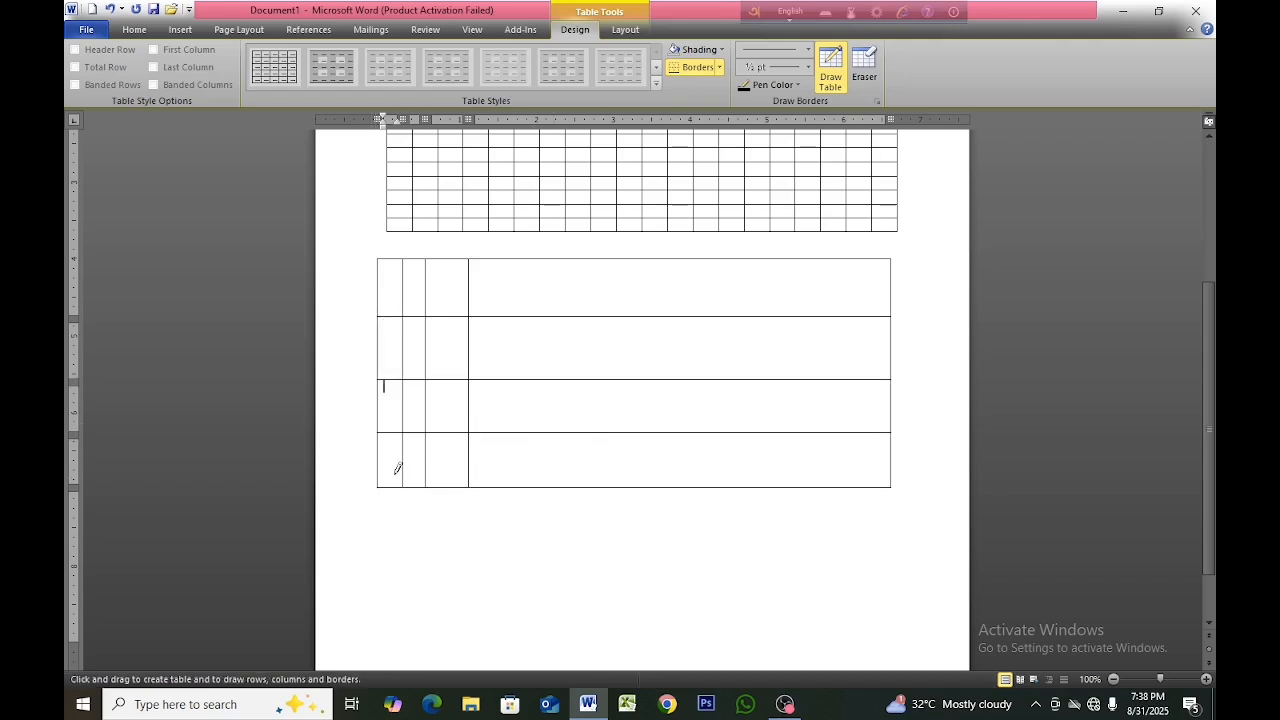
{"action": "mouse_move", "coordinate": [387, 462]}
{"action": "left_mouse_down"}
{"action": "mouse_move", "coordinate": [678, 437]}
{"action": "mouse_move", "coordinate": [688, 486]}
{"action": "left_mouse_up"}
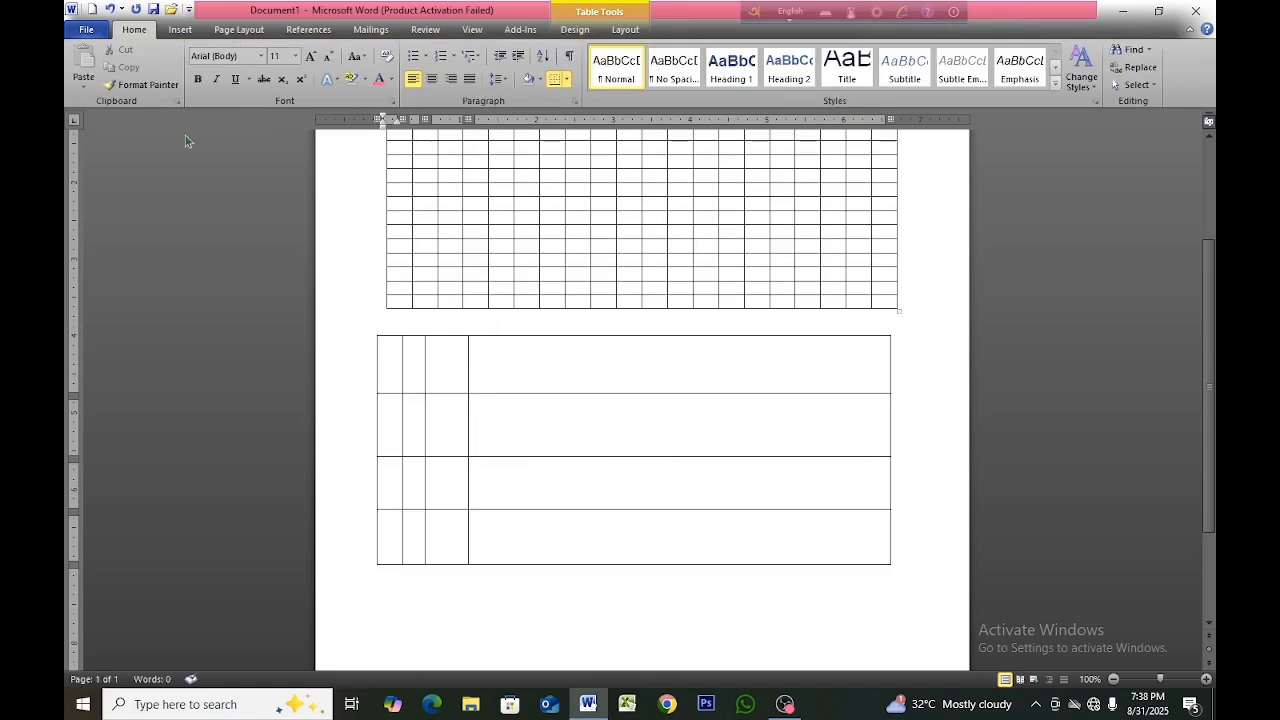
Delete the hand-drawn table and the 20-by-20 table, leaving the page empty.
{"action": "scroll", "coordinate": [372, 330], "scroll_direction": "up", "scroll_amount": 1}
{"action": "left_click", "coordinate": [373, 370]}
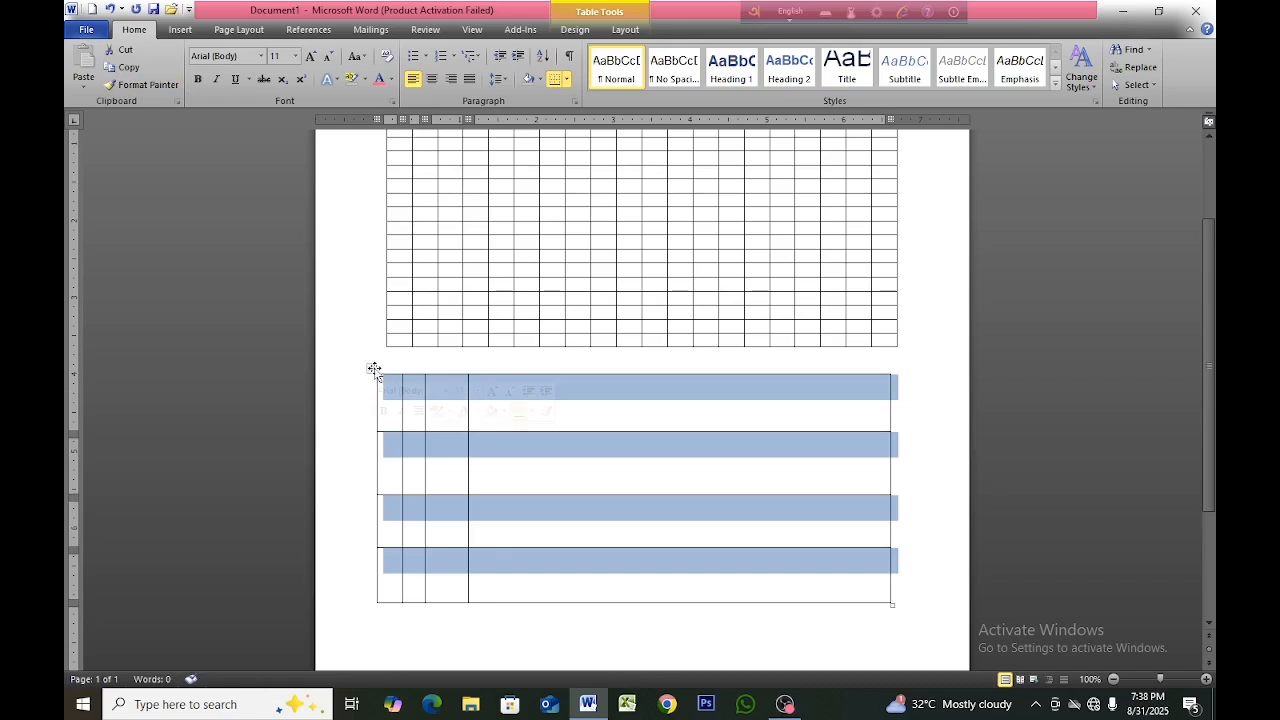
{"action": "key", "text": "BackSpace"}
{"action": "scroll", "coordinate": [509, 423], "scroll_direction": "up", "scroll_amount": 4}
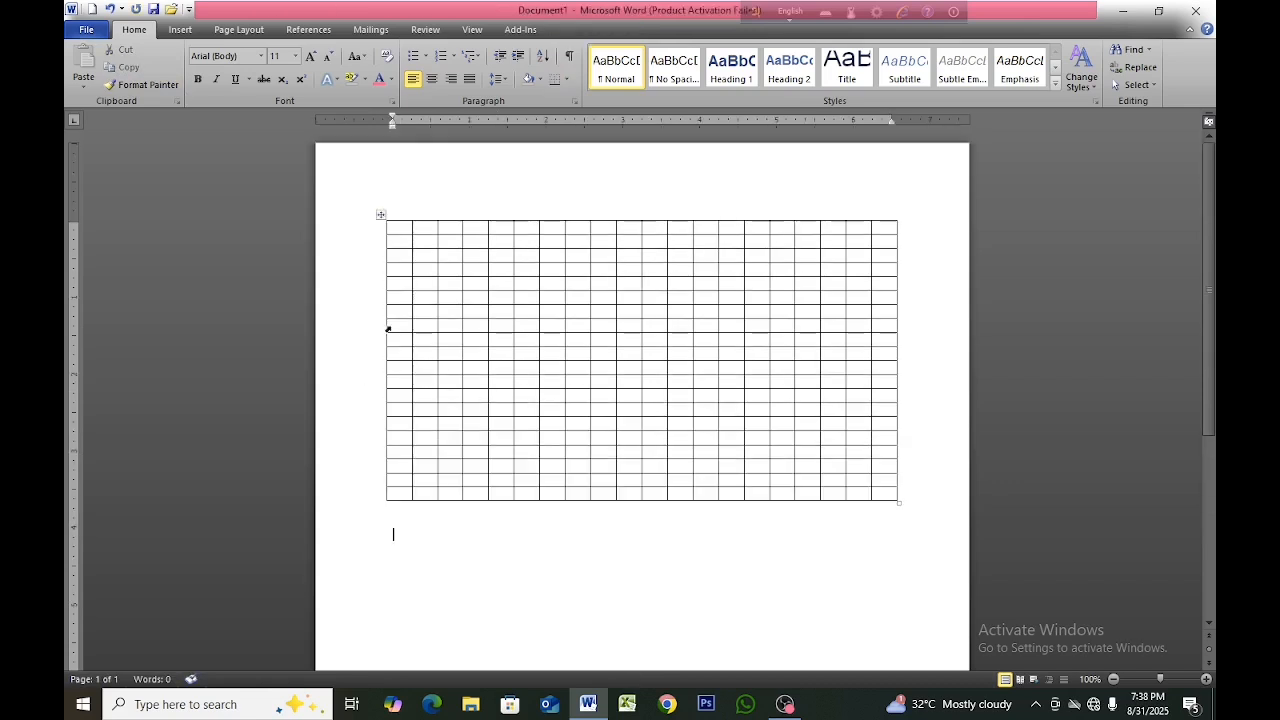
{"action": "left_click", "coordinate": [382, 215]}
{"action": "key", "text": "BackSpace"}
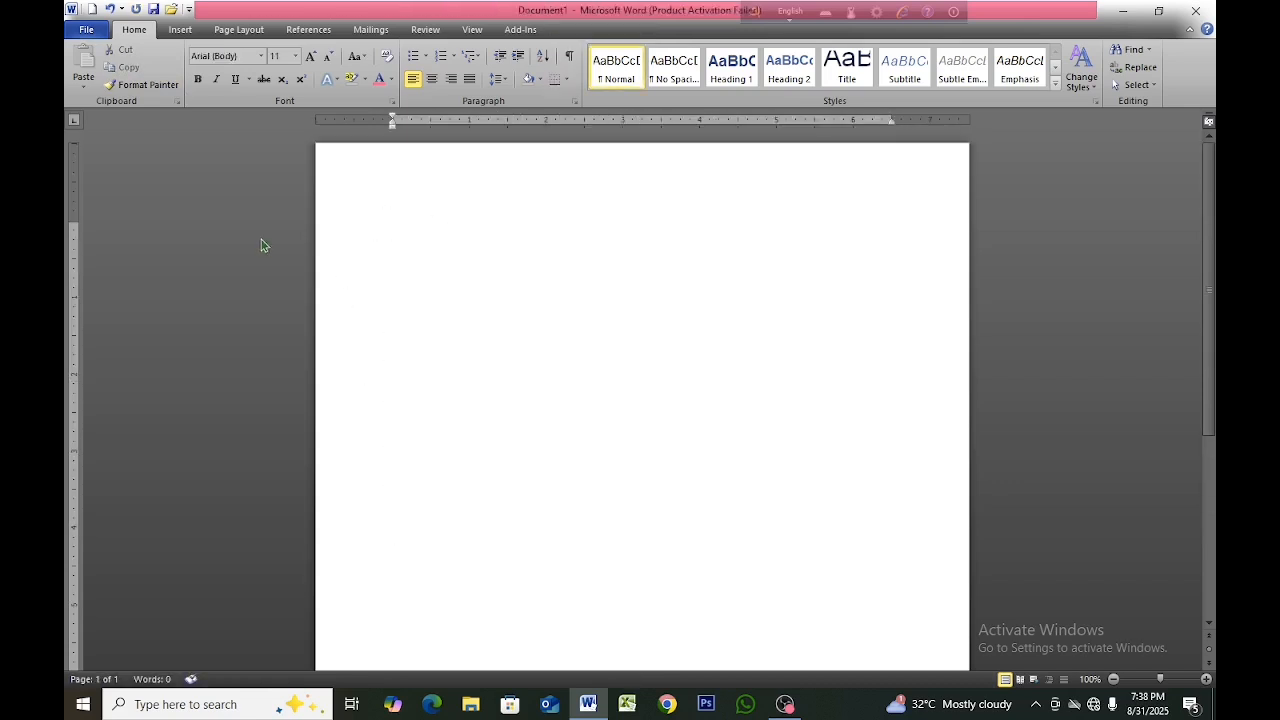
Insert a new table with three columns and four rows on the empty page.
{"action": "left_click", "coordinate": [182, 29]}
{"action": "left_click", "coordinate": [205, 90]}
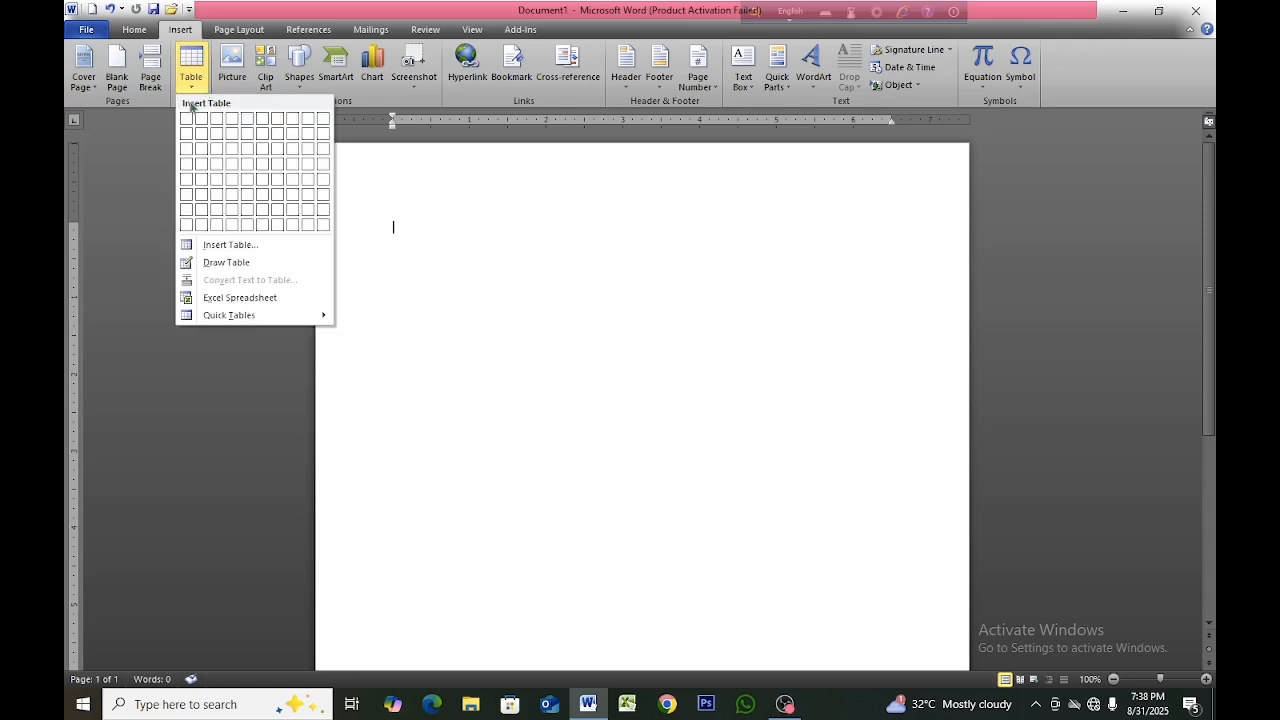
{"action": "left_click", "coordinate": [219, 167]}
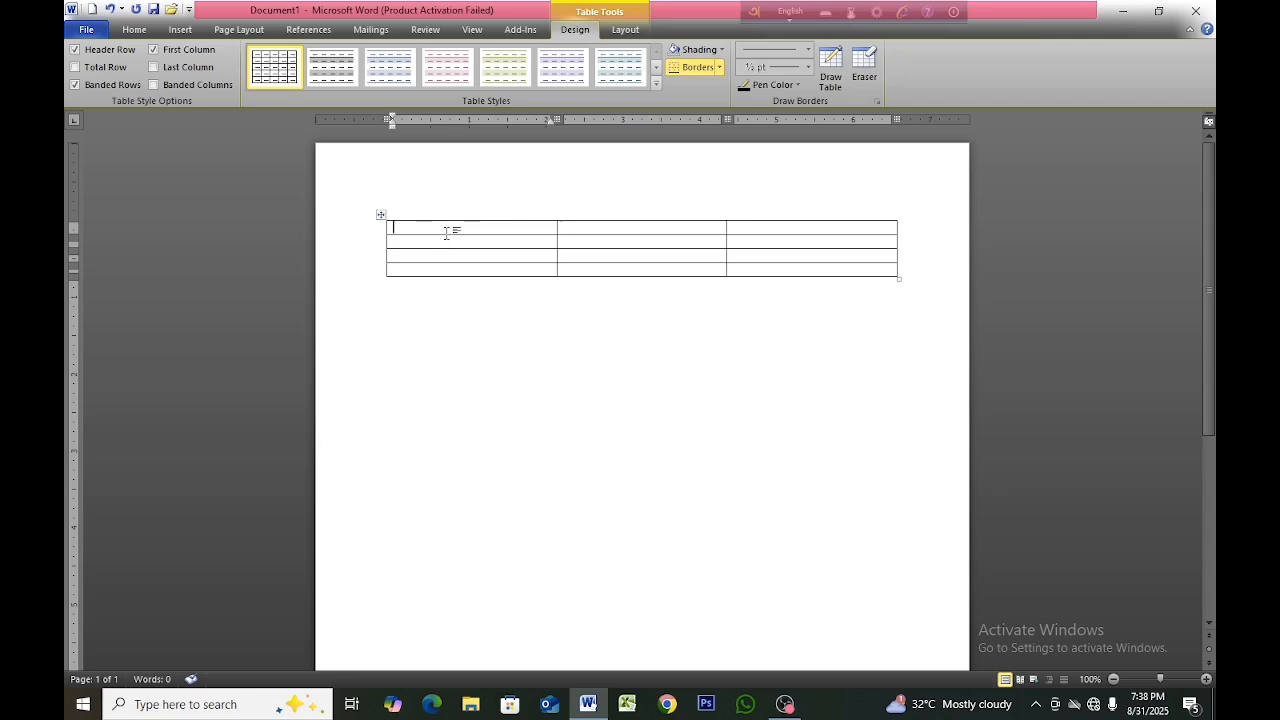
{"action": "left_click", "coordinate": [651, 237]}
{"action": "left_click", "coordinate": [807, 234]}
{"action": "left_click", "coordinate": [464, 229]}
{"action": "left_click", "coordinate": [463, 240]}
{"action": "left_click", "coordinate": [462, 257]}
{"action": "left_click", "coordinate": [606, 230]}
{"action": "left_click", "coordinate": [608, 243]}
{"action": "left_click", "coordinate": [622, 269]}
{"action": "left_click", "coordinate": [756, 258]}
Select the whole table and enlarge its font size in increments, trying smaller and larger sizes to adjust the row height.
{"action": "left_click", "coordinate": [382, 215]}
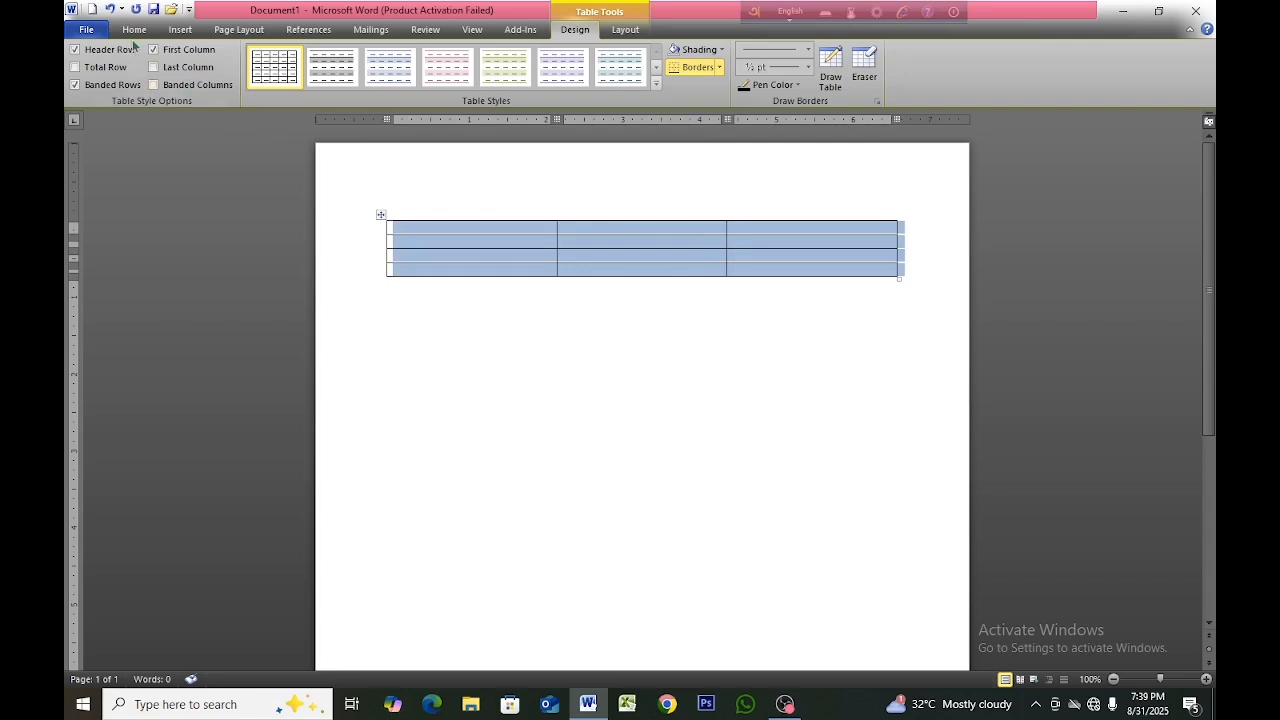
{"action": "left_click", "coordinate": [134, 33]}
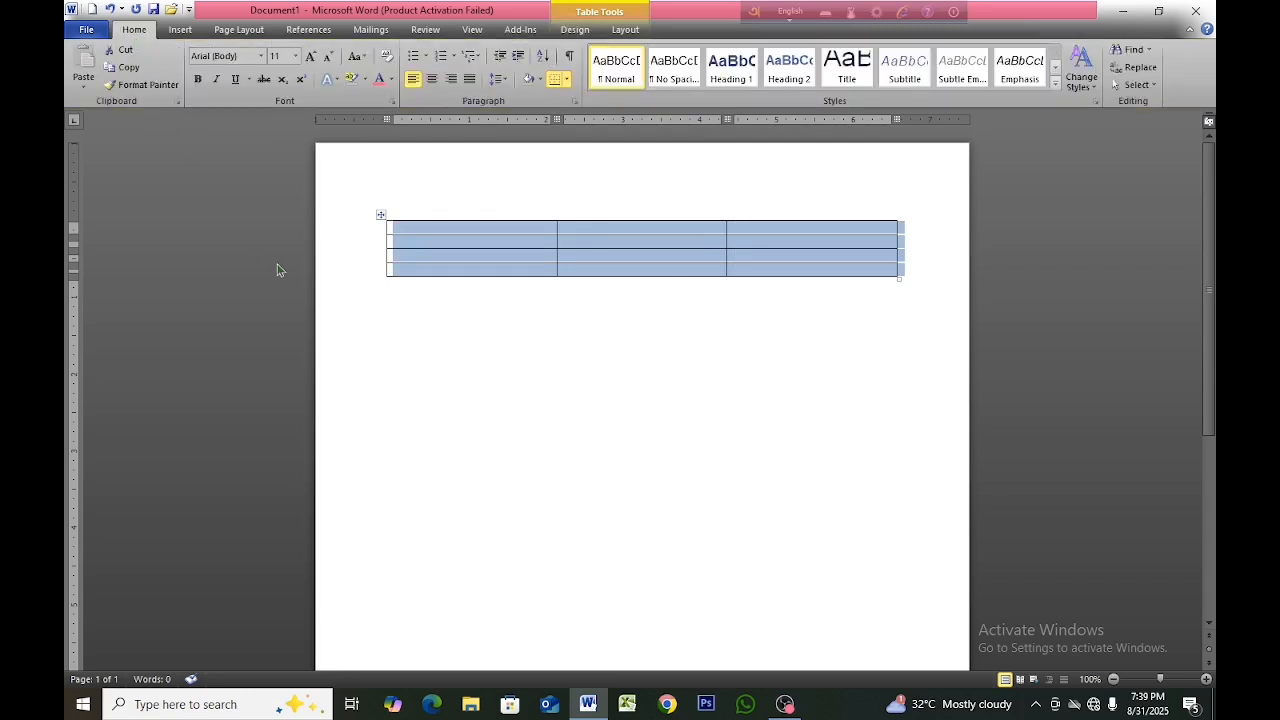
{"action": "left_click", "coordinate": [310, 57]}
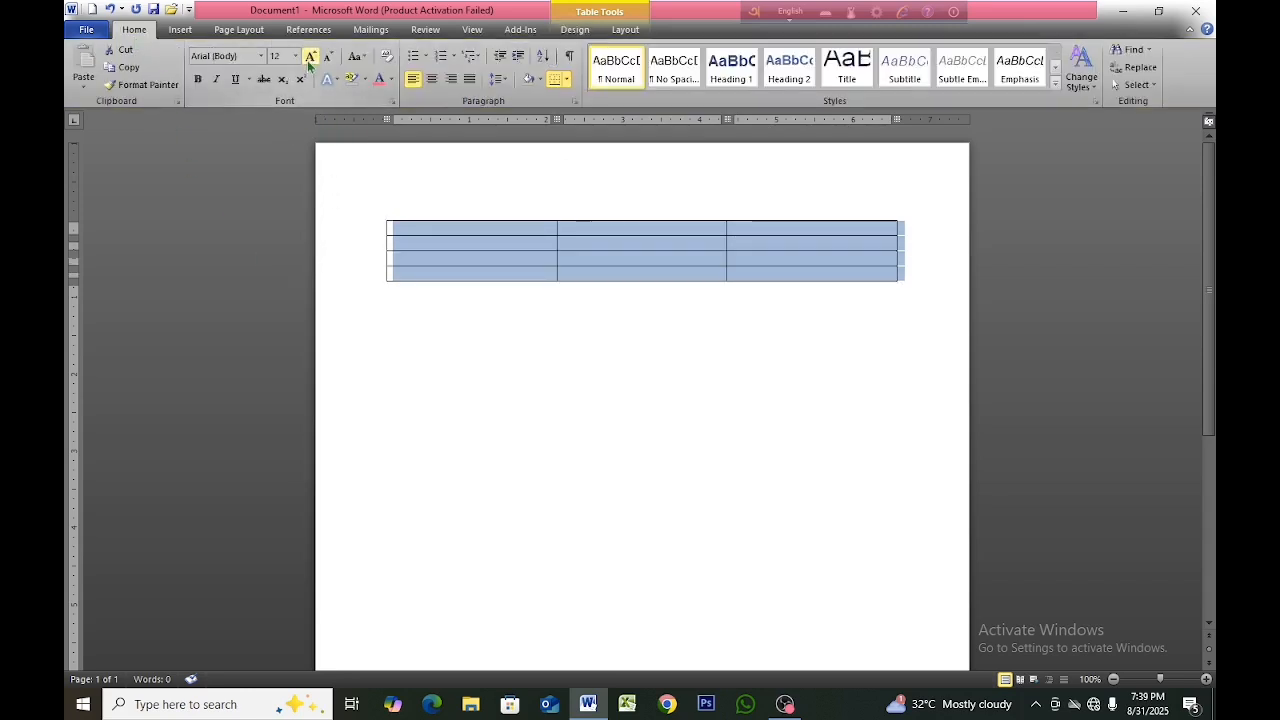
{"action": "left_click", "coordinate": [310, 57]}
{"action": "left_click", "coordinate": [310, 57]}
{"action": "left_click", "coordinate": [310, 57]}
{"action": "left_click", "coordinate": [310, 57]}
{"action": "left_click", "coordinate": [310, 57]}
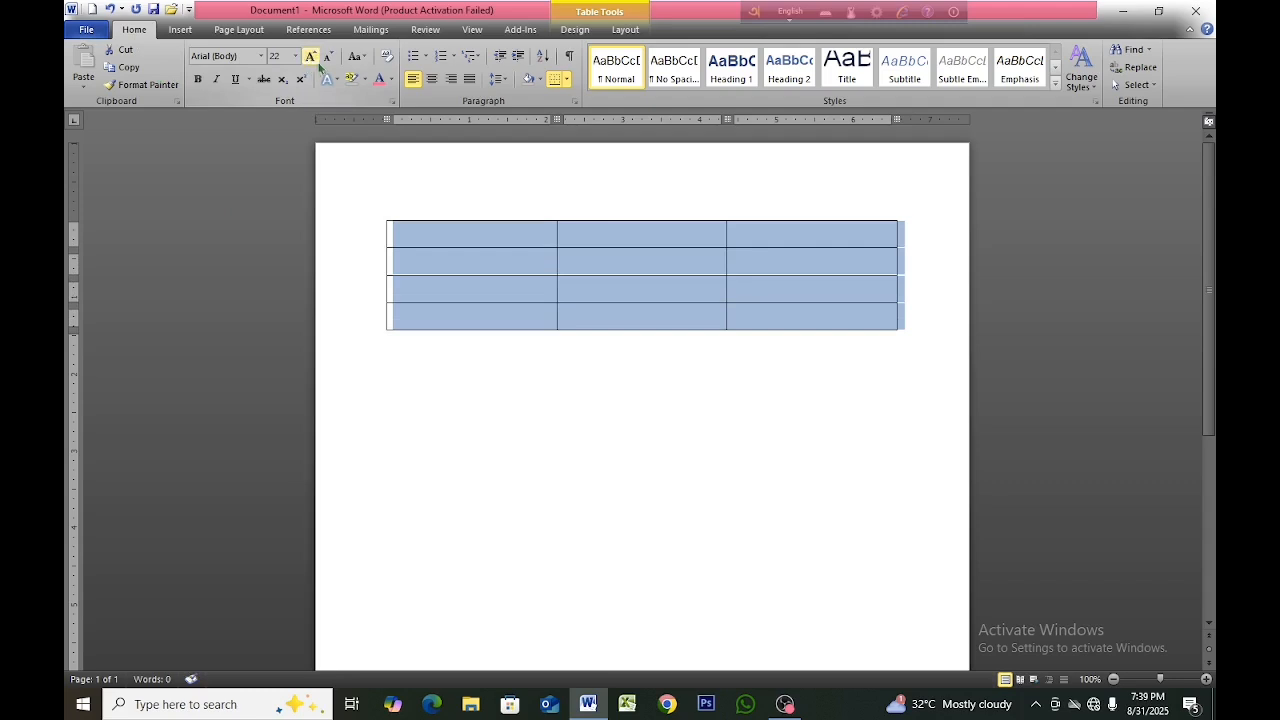
{"action": "left_click", "coordinate": [317, 61]}
{"action": "left_click", "coordinate": [328, 59]}
{"action": "left_click", "coordinate": [328, 59]}
{"action": "left_click", "coordinate": [328, 59]}
{"action": "left_click", "coordinate": [312, 60]}
{"action": "left_click", "coordinate": [312, 60]}
{"action": "left_click", "coordinate": [312, 58]}
Set the selected table's font size to 25 and deselect the table.
{"action": "left_click", "coordinate": [285, 58]}
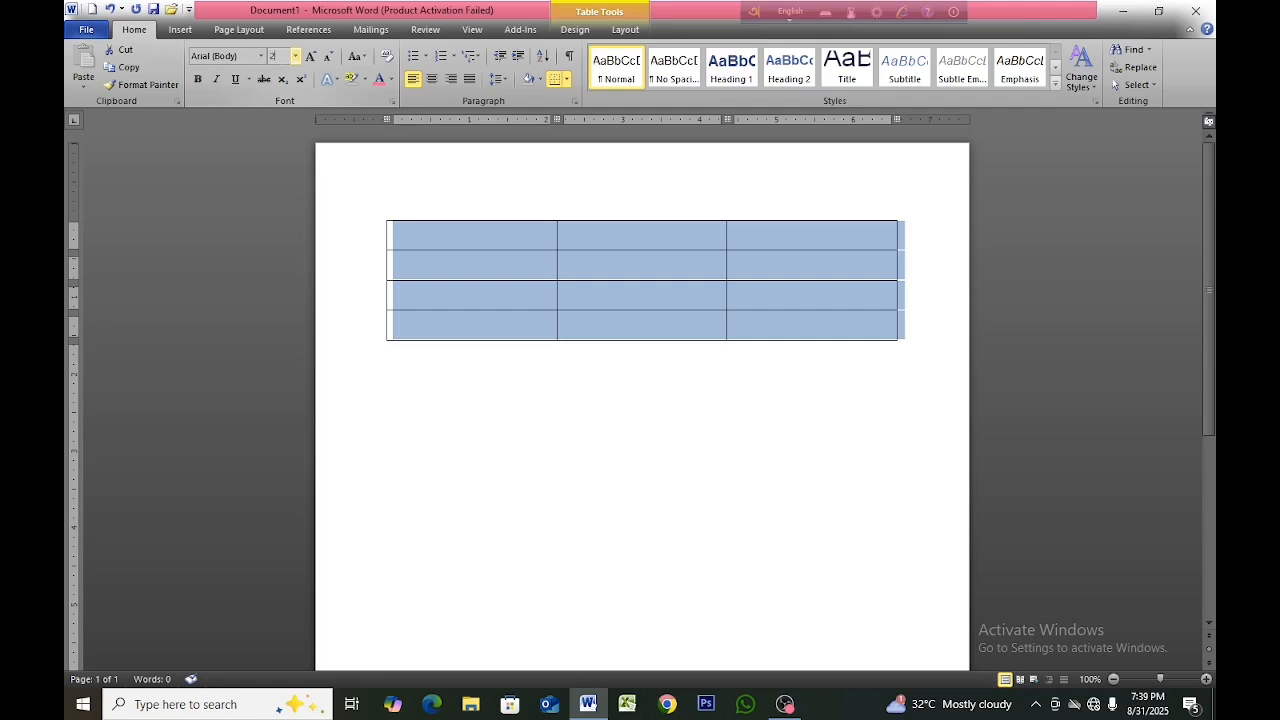
{"action": "type", "text": "25"}
{"action": "key", "text": "Return"}
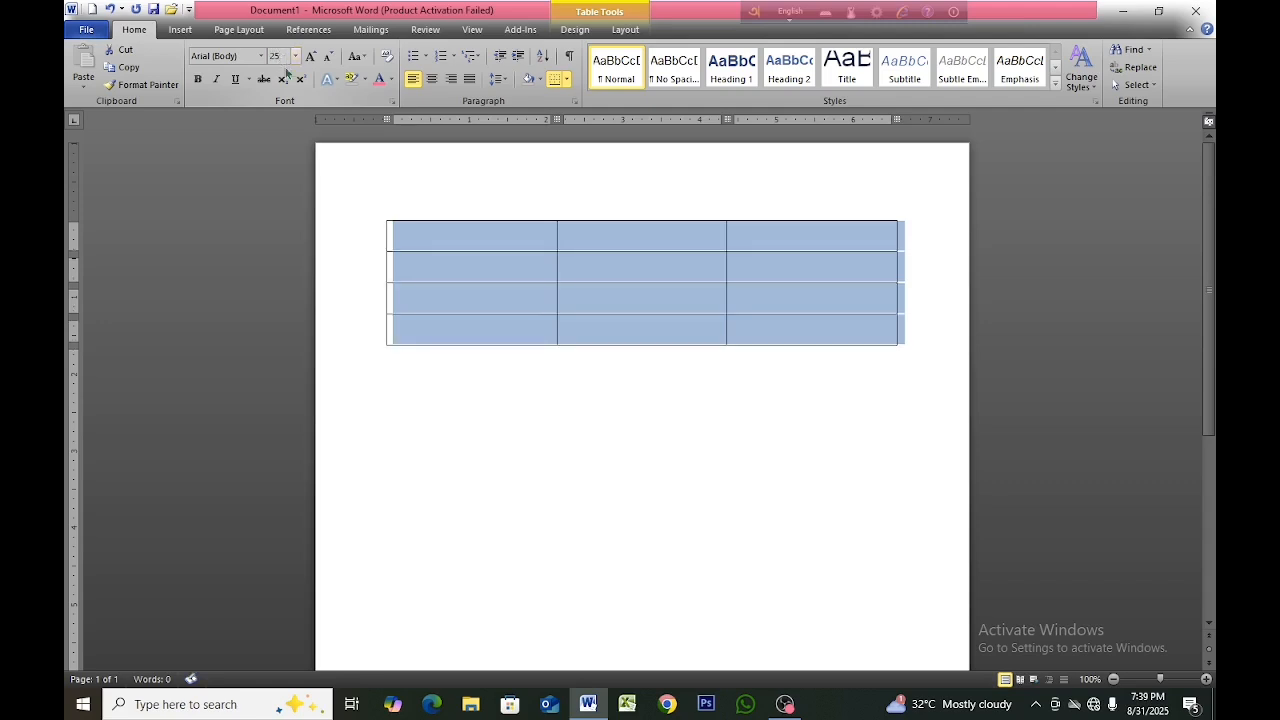
{"action": "left_click", "coordinate": [500, 352]}
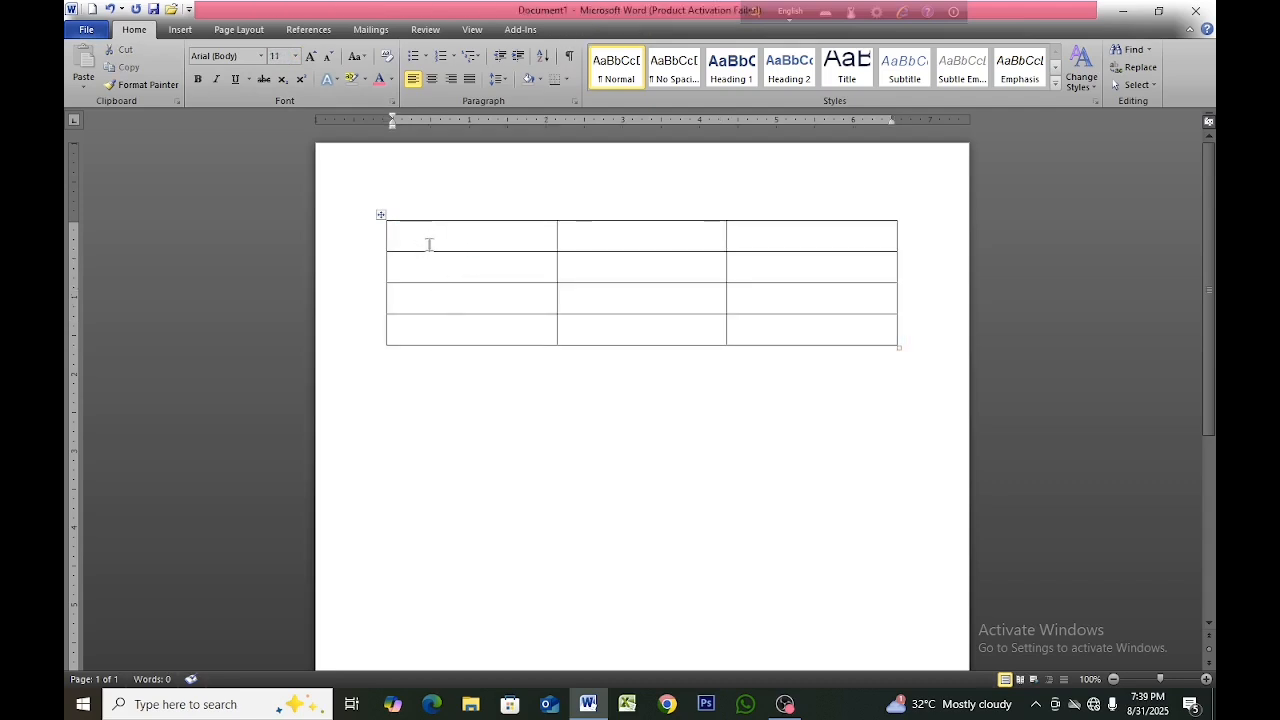
{"action": "key", "text": "Return"}
Erase the two inner vertical borders of the first row and enter "Subcribe now" in the resulting single cell.
{"action": "left_click", "coordinate": [439, 239]}
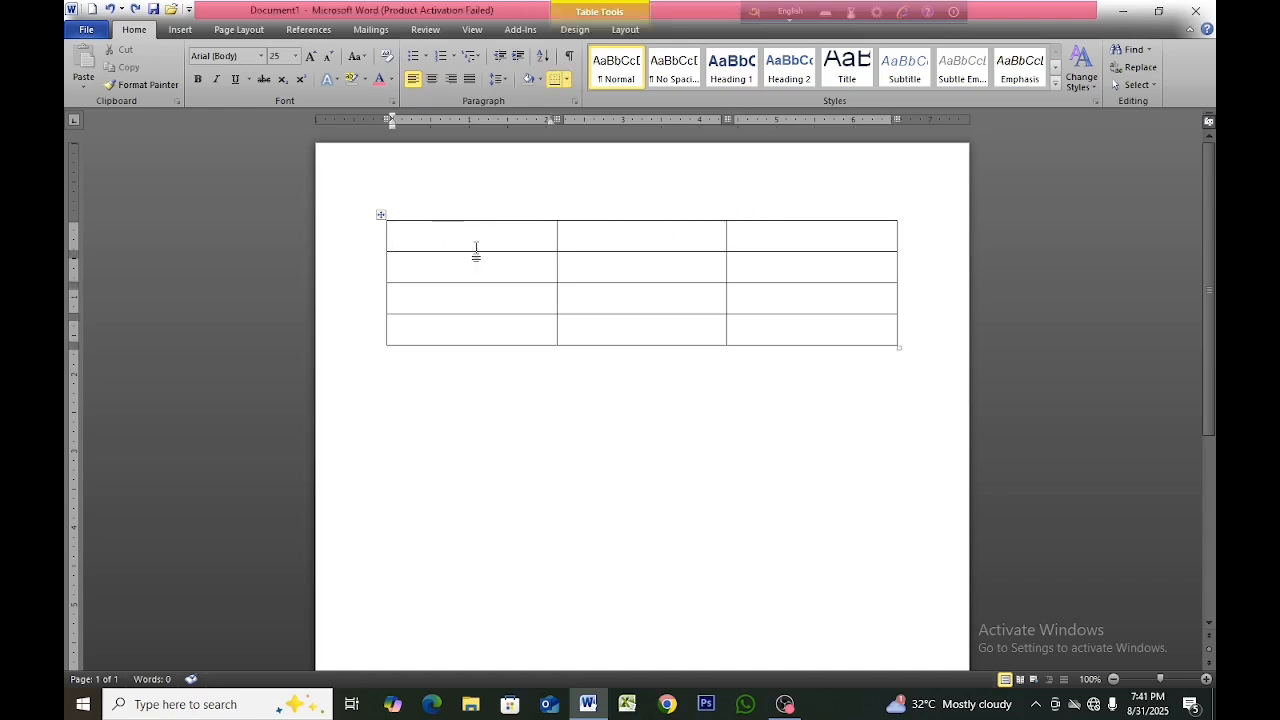
{"action": "left_click", "coordinate": [575, 30]}
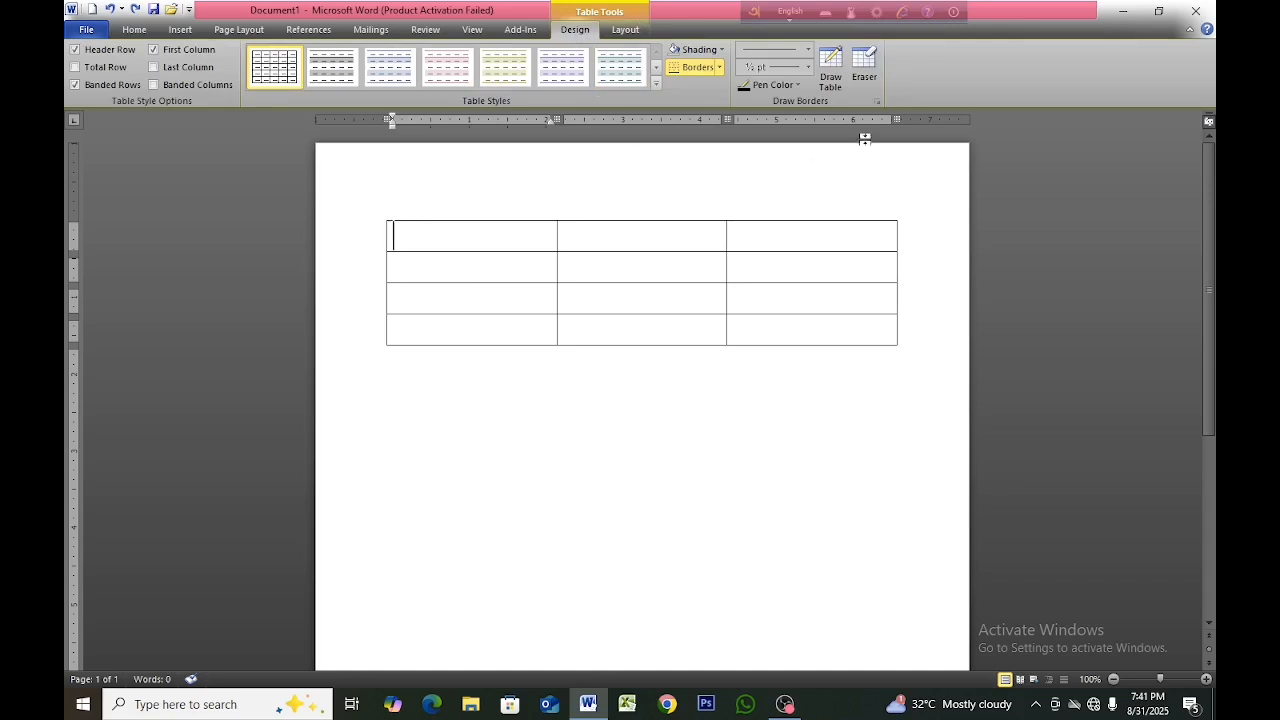
{"action": "left_click", "coordinate": [866, 65]}
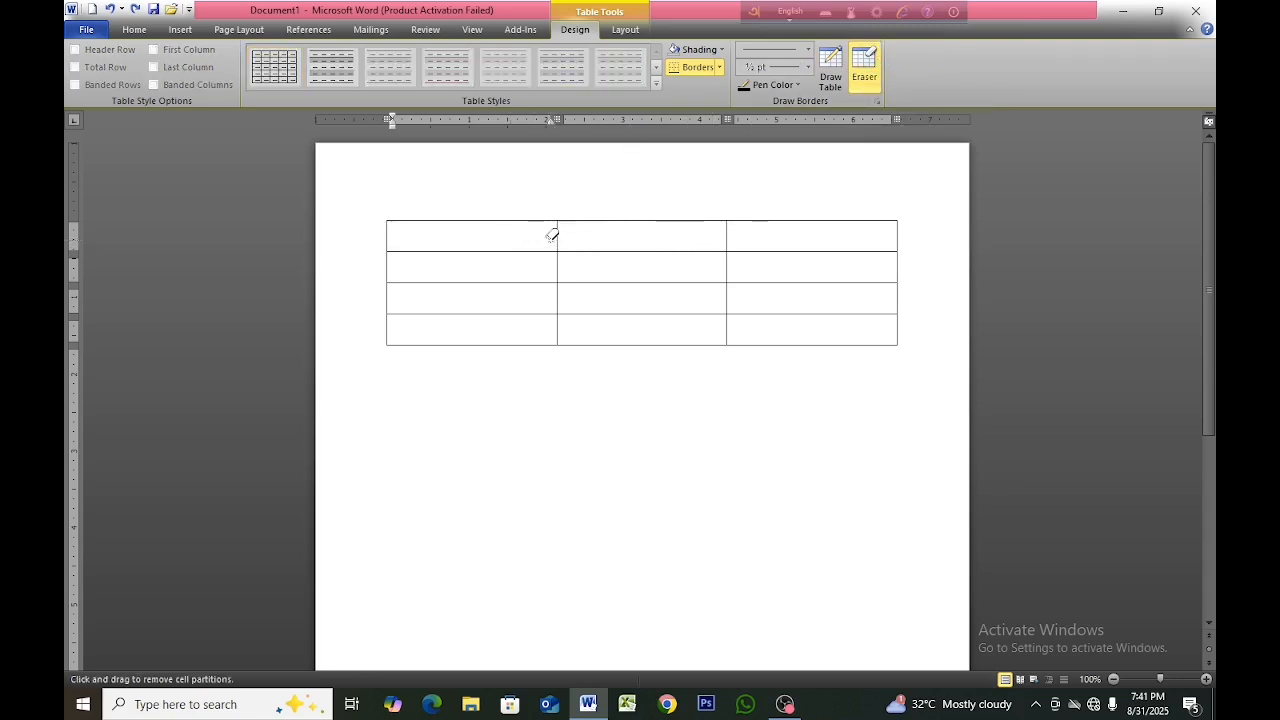
{"action": "left_click_drag", "start_coordinate": [553, 236], "coordinate": [739, 239]}
{"action": "key", "text": "Escape"}
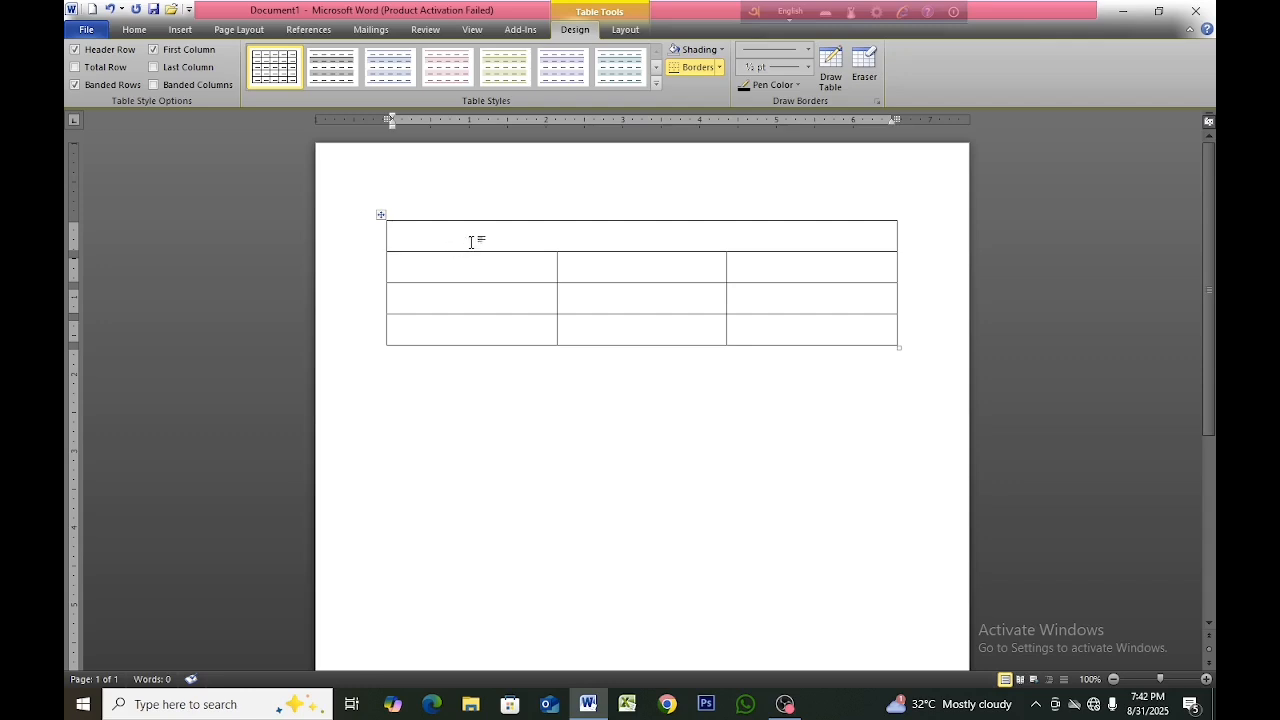
{"action": "type", "text": "Subcribe now"}
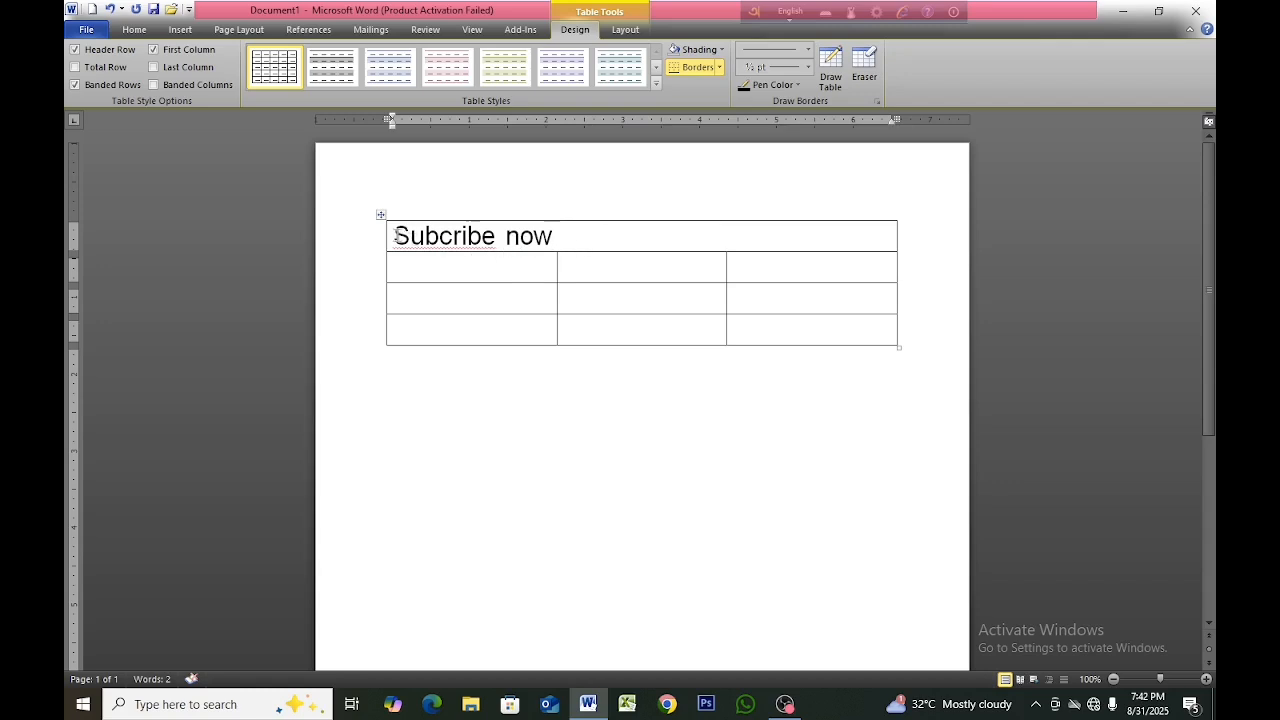
Select the full "Subcribe now" text in the table's first row.
{"action": "left_click_drag", "start_coordinate": [394, 235], "coordinate": [535, 240]}
{"action": "left_click", "coordinate": [621, 240]}
{"action": "left_click_drag", "start_coordinate": [395, 228], "coordinate": [586, 243]}
{"action": "left_click", "coordinate": [592, 242]}
{"action": "left_click_drag", "start_coordinate": [392, 236], "coordinate": [553, 237]}
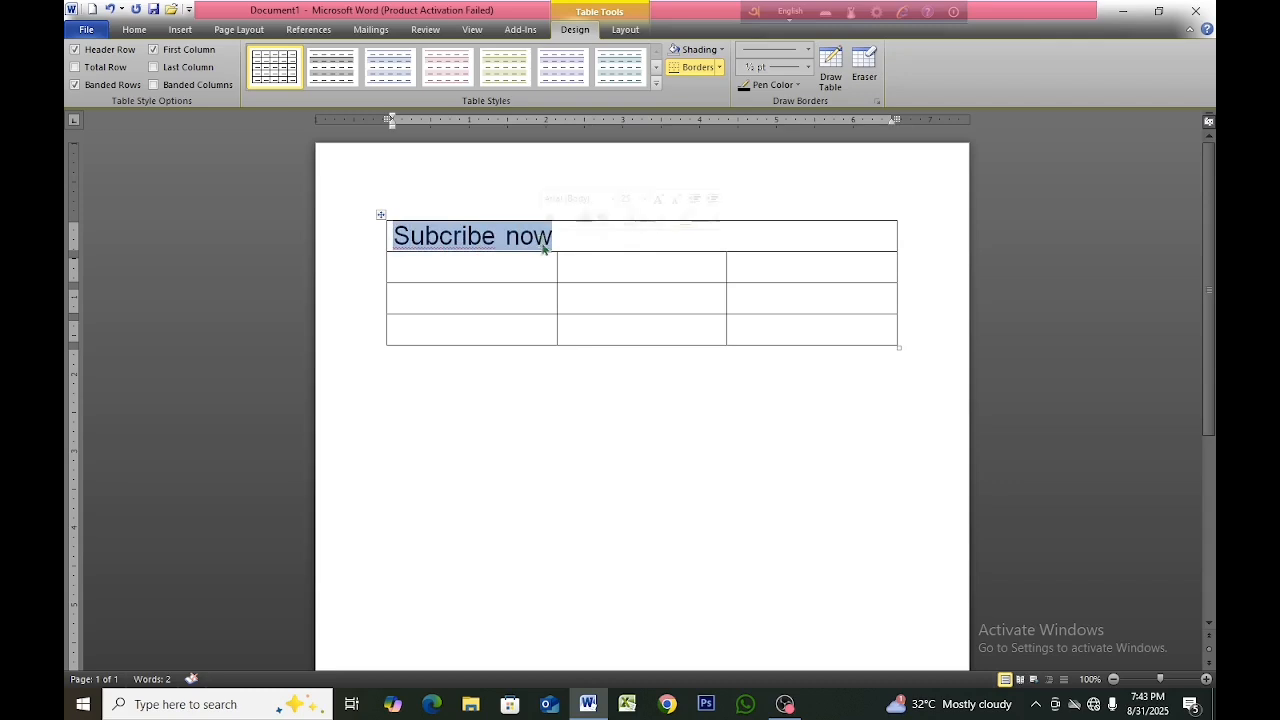
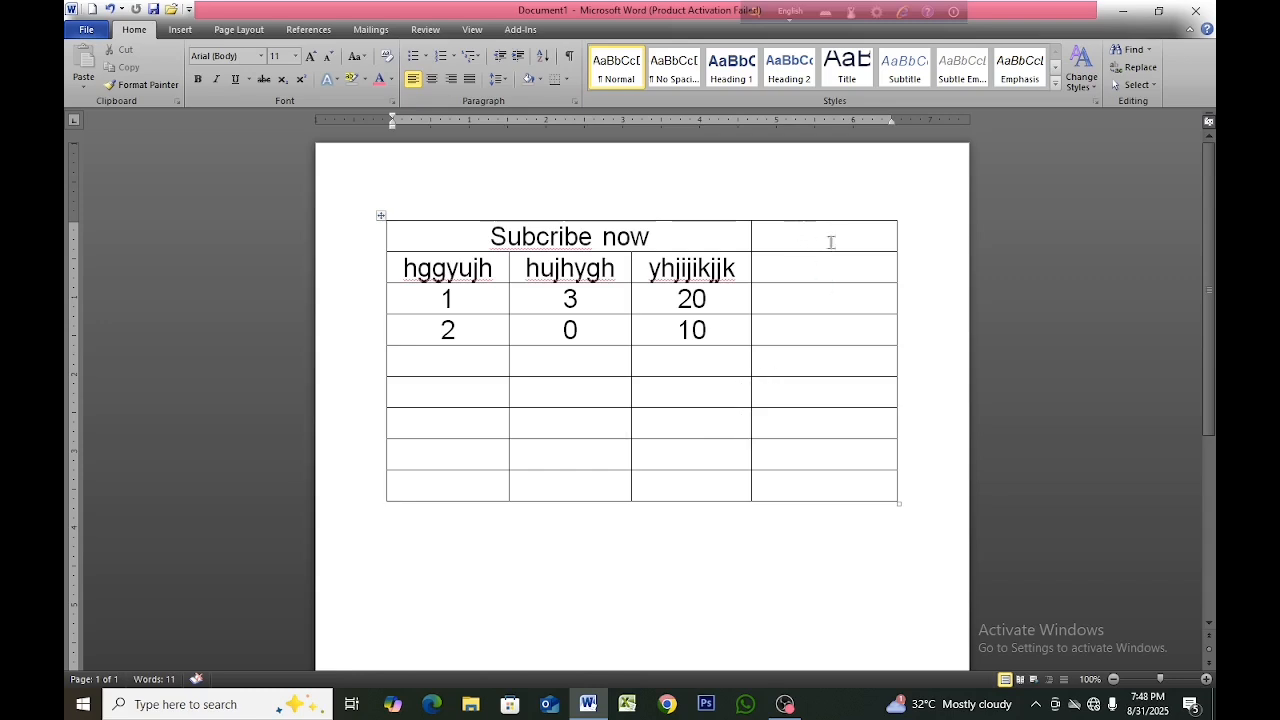
Delete the table's empty fourth column, undo the deletion and deselect the column.
{"action": "left_click", "coordinate": [788, 212]}
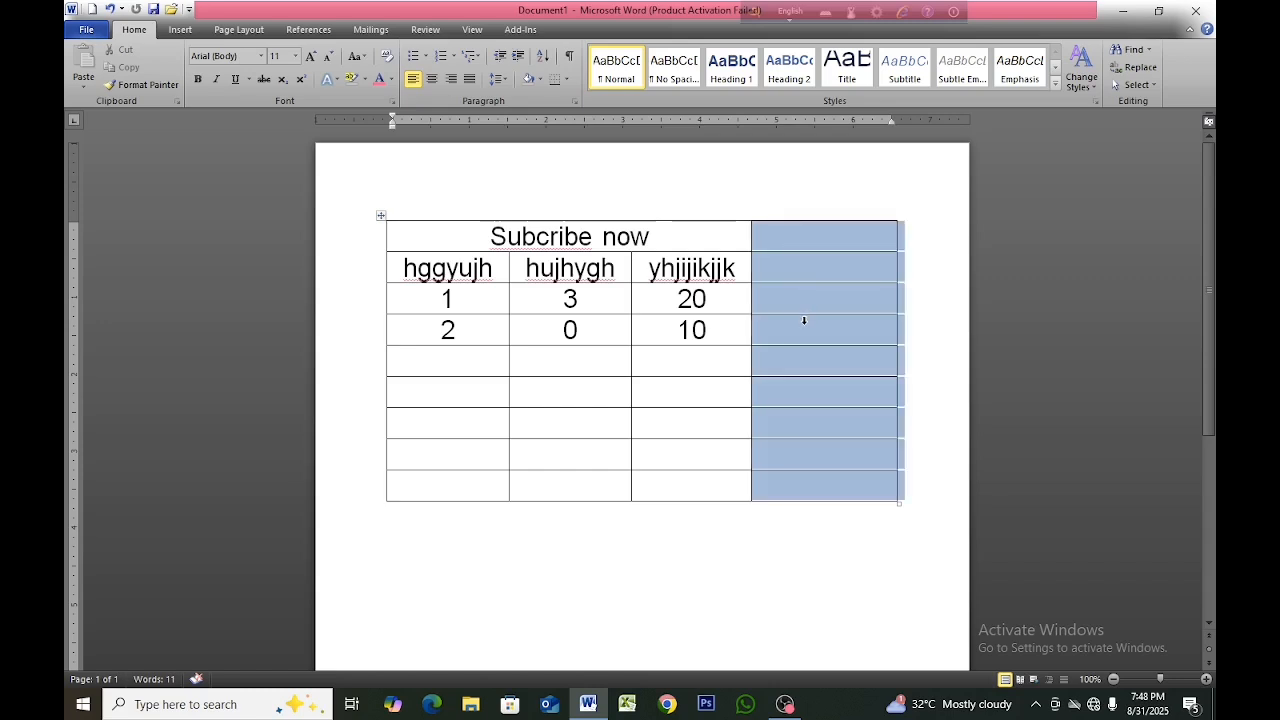
{"action": "key", "text": "BackSpace"}
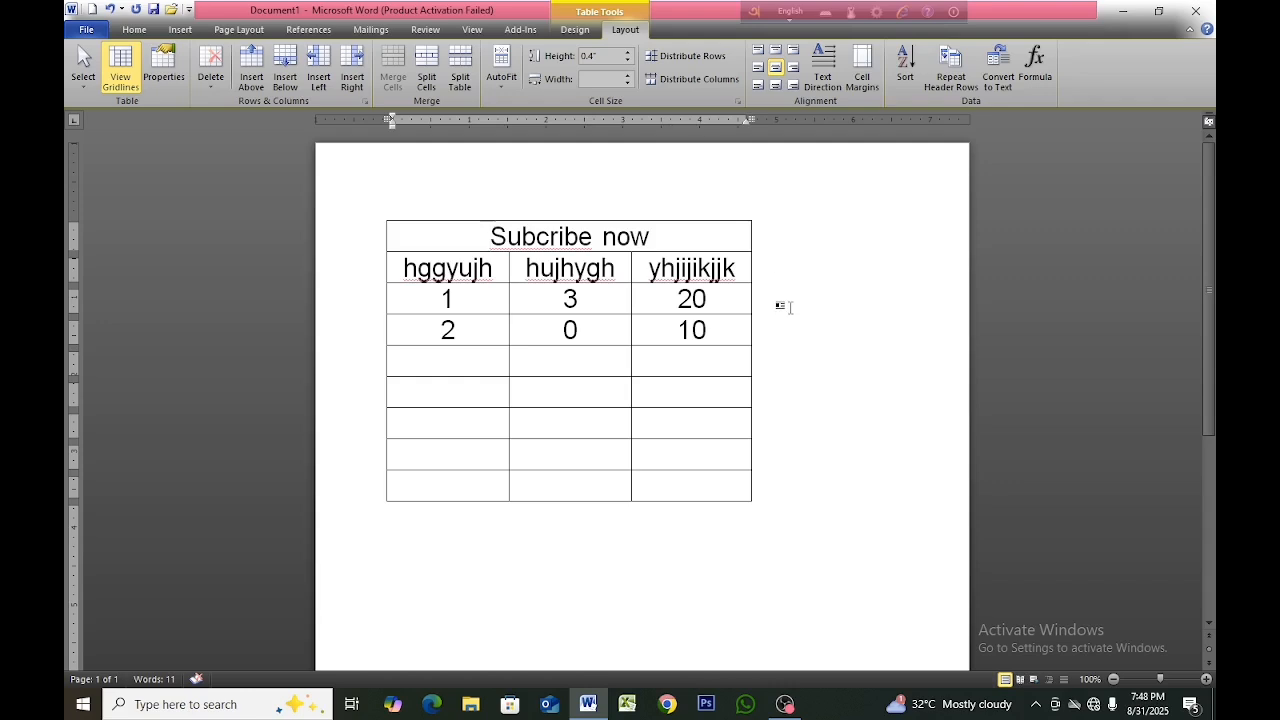
{"action": "key", "text": "ctrl+z"}
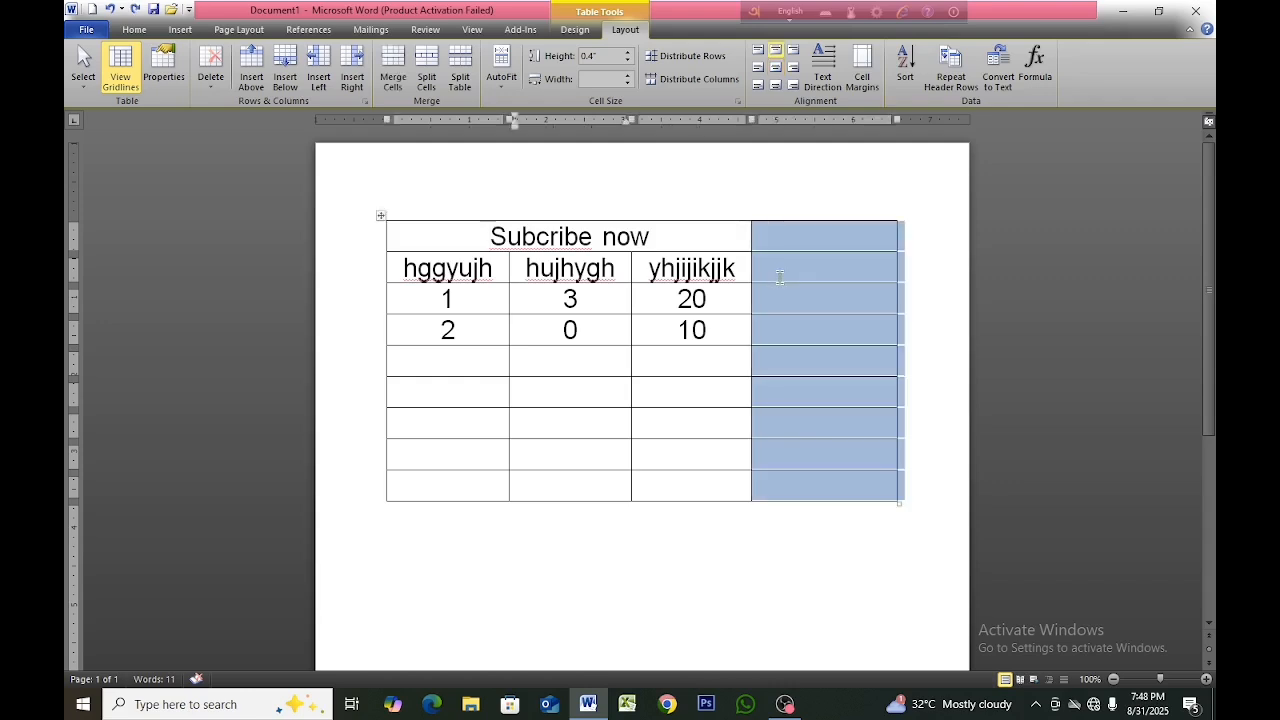
{"action": "left_click", "coordinate": [861, 552]}
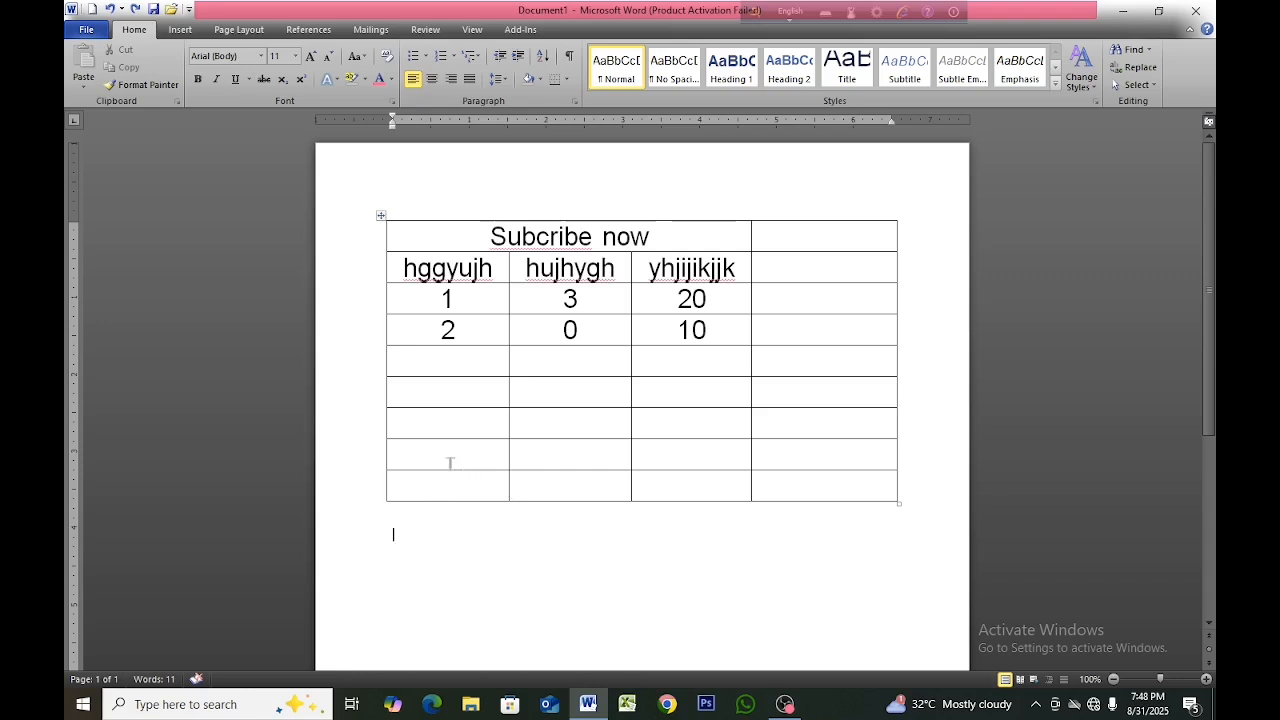
Delete the table's last two empty rows with the Shift cells left option.
{"action": "left_click_drag", "start_coordinate": [423, 450], "coordinate": [606, 485]}
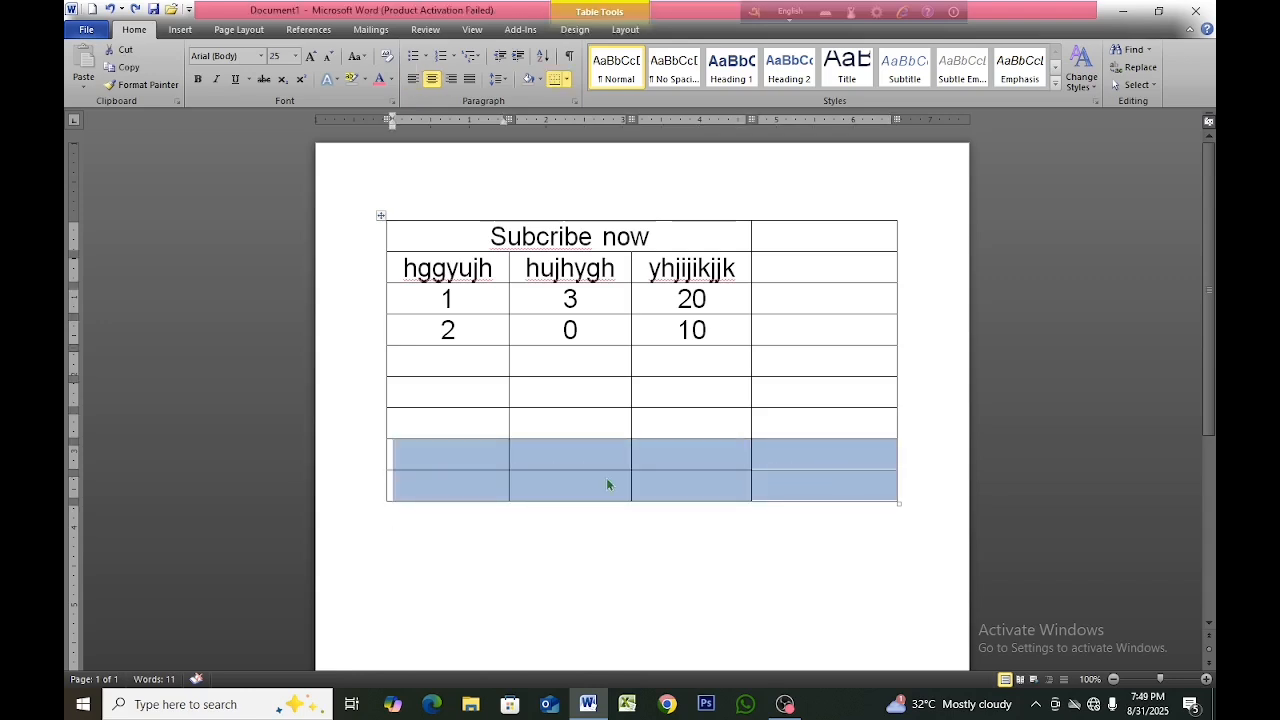
{"action": "key", "text": "BackSpace"}
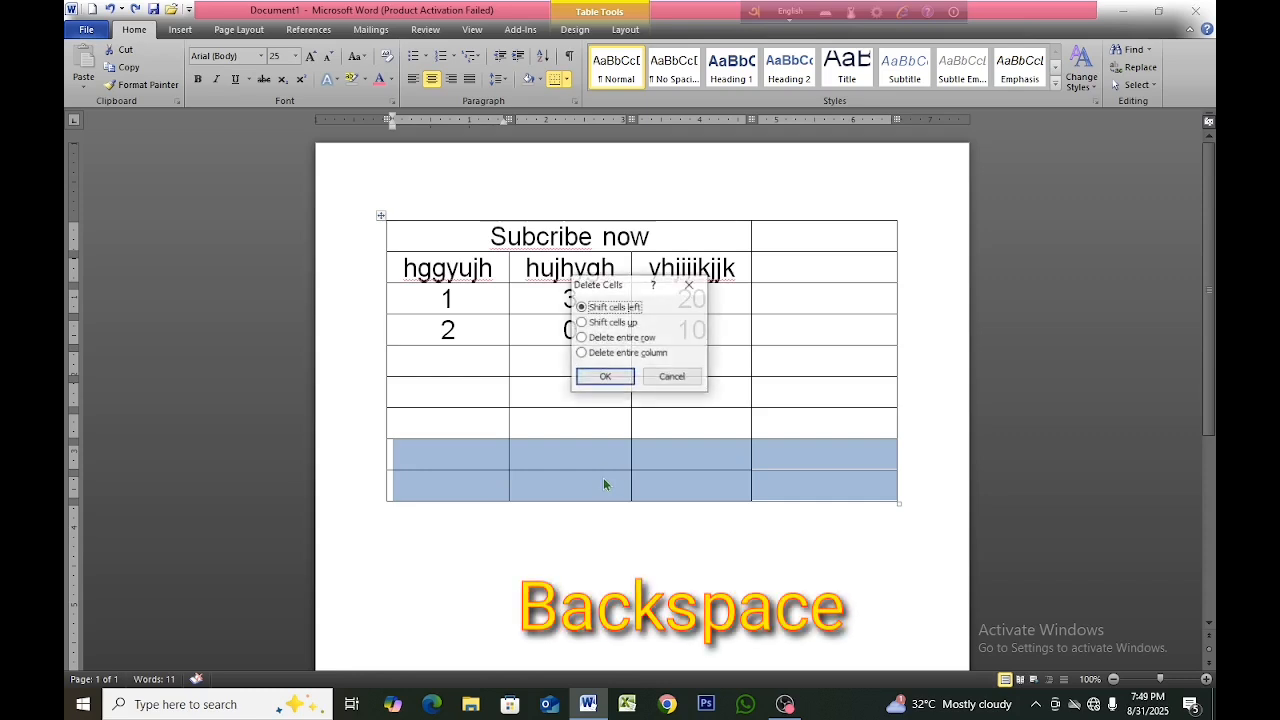
{"action": "left_click", "coordinate": [607, 377]}
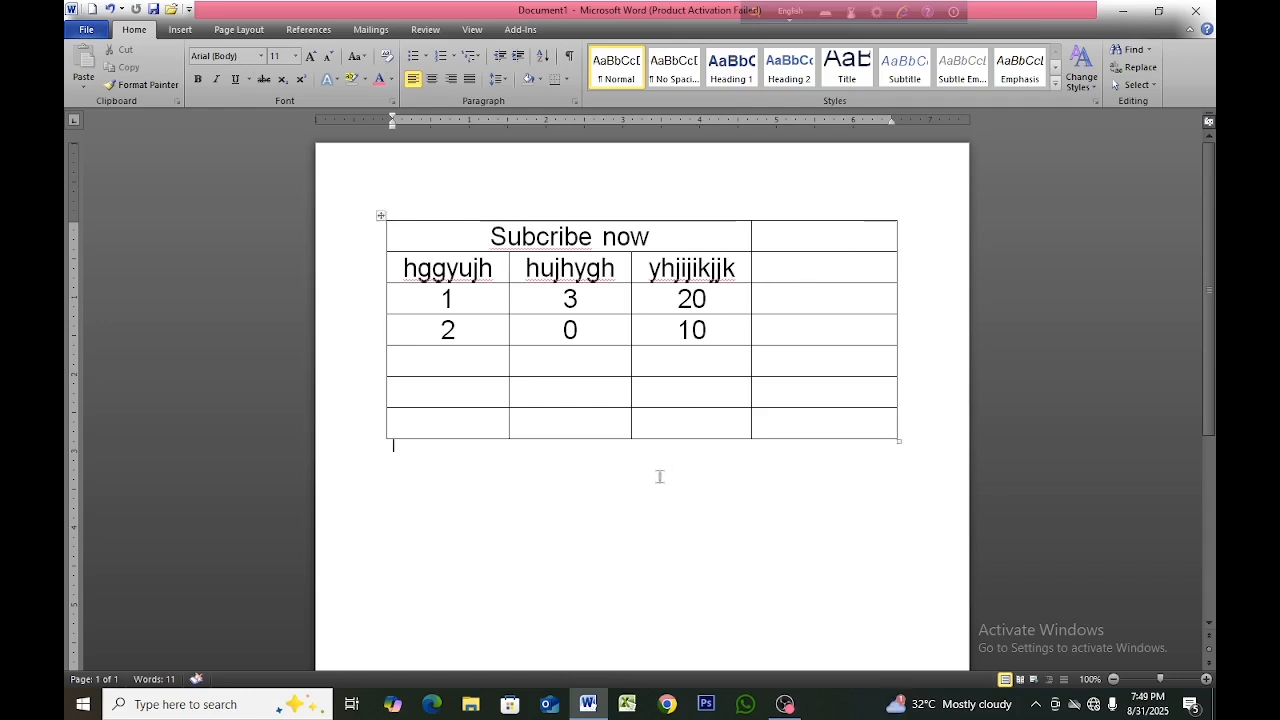
Delete the empty fourth-column cell beside "Subcribe now" using Delete Cells with Shift cells left.
{"action": "left_click", "coordinate": [793, 237]}
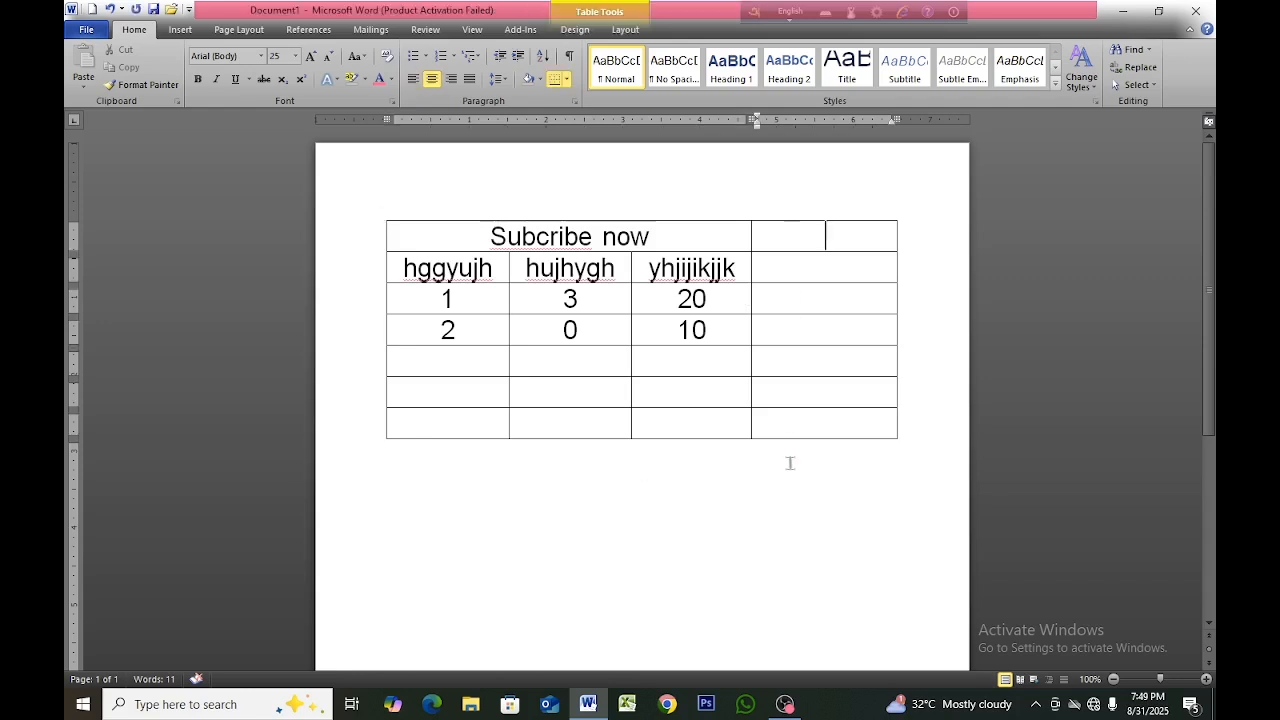
{"action": "left_click", "coordinate": [826, 308]}
{"action": "left_click", "coordinate": [837, 229]}
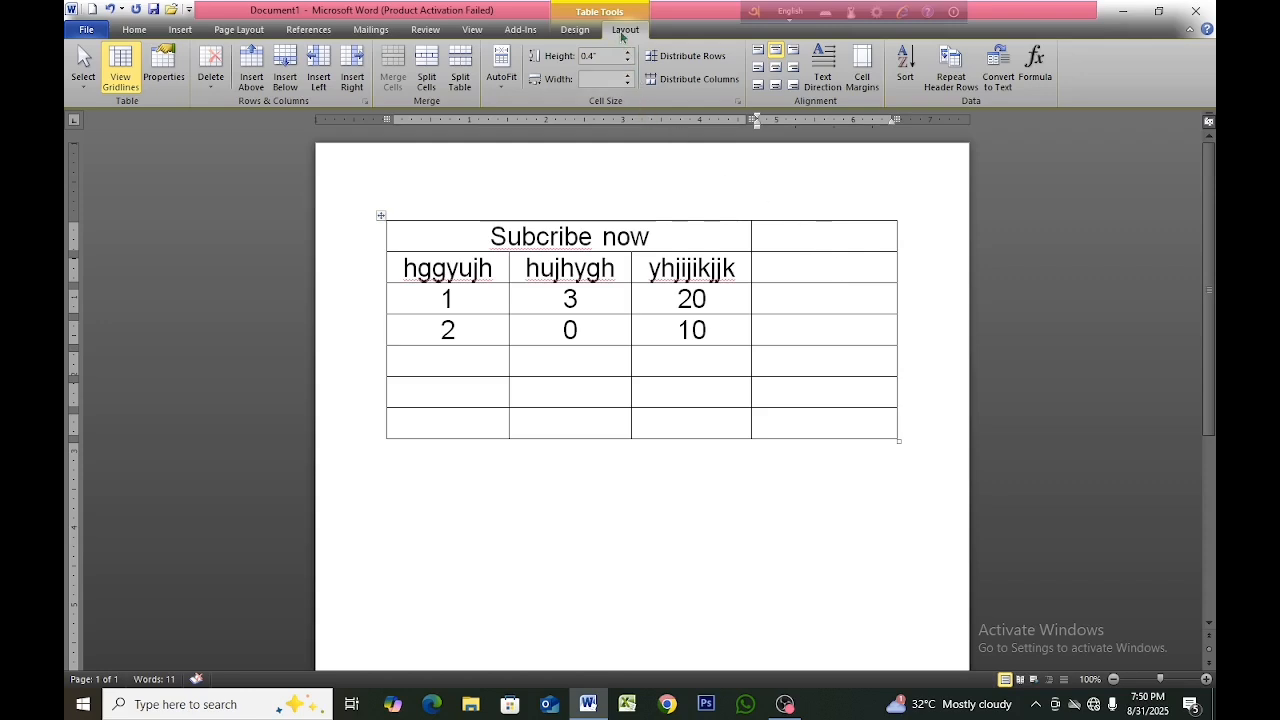
{"action": "left_click", "coordinate": [216, 90]}
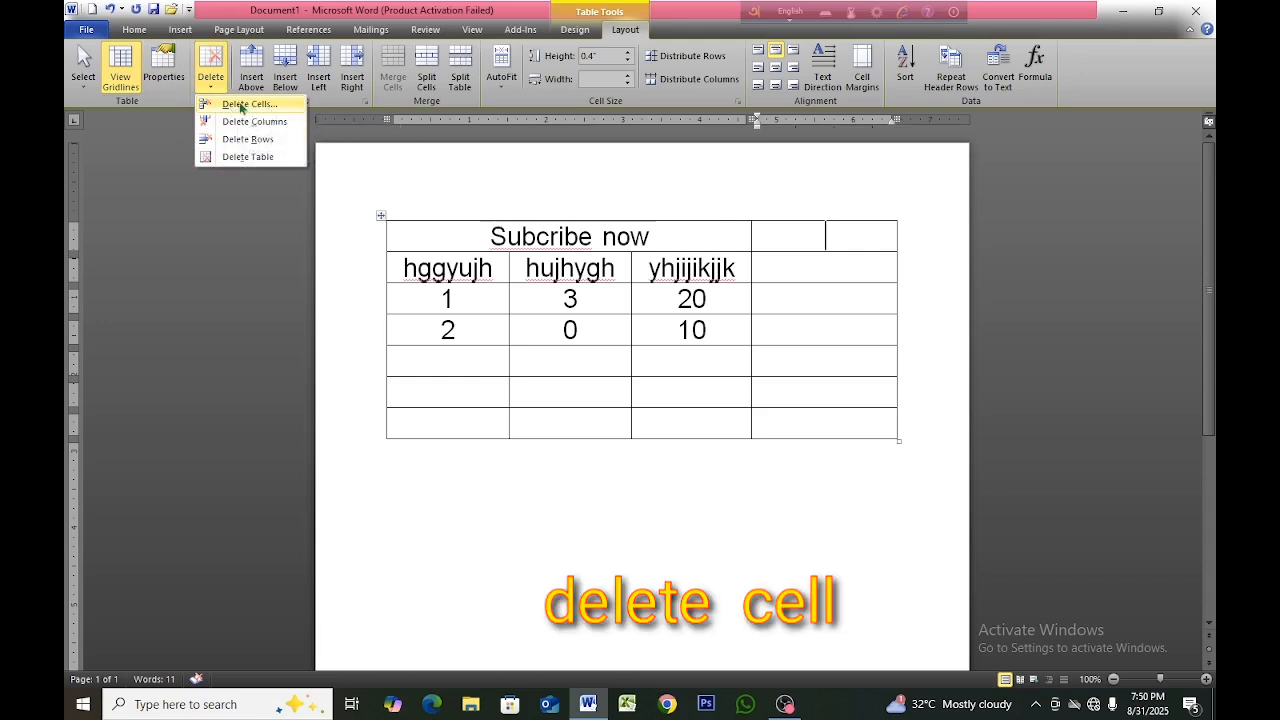
{"action": "left_click", "coordinate": [241, 105]}
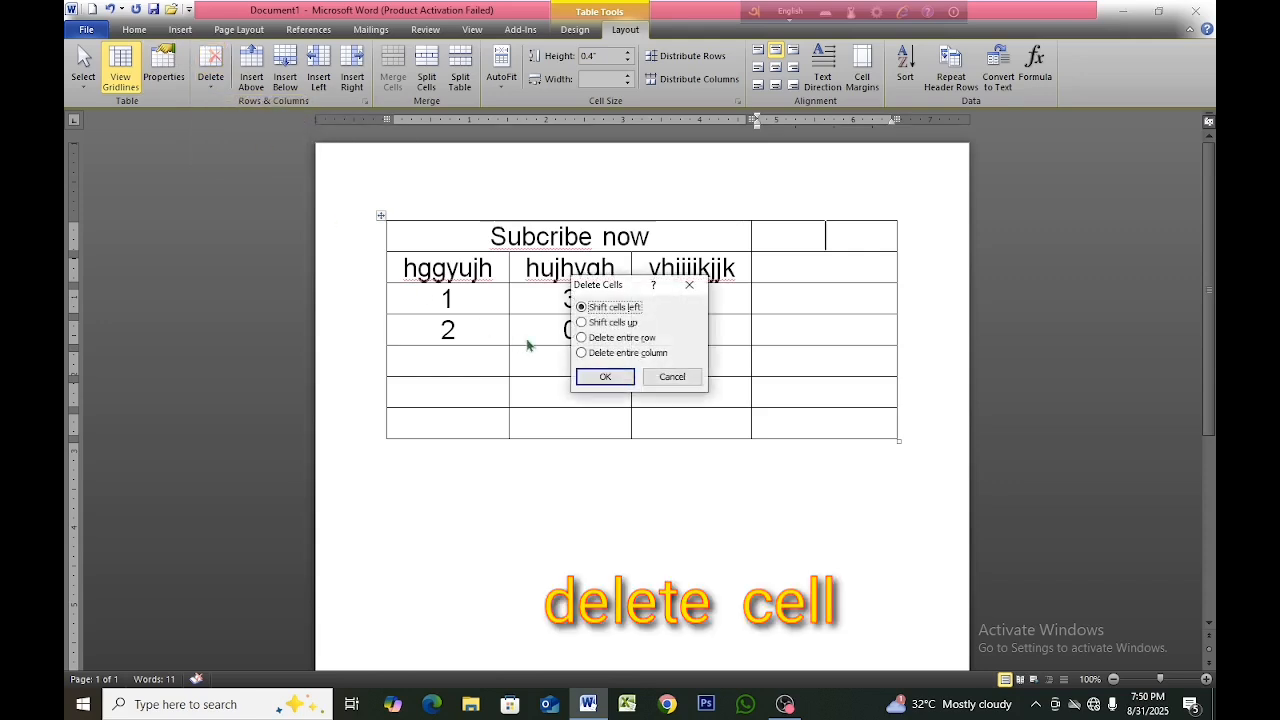
{"action": "left_click", "coordinate": [605, 377]}
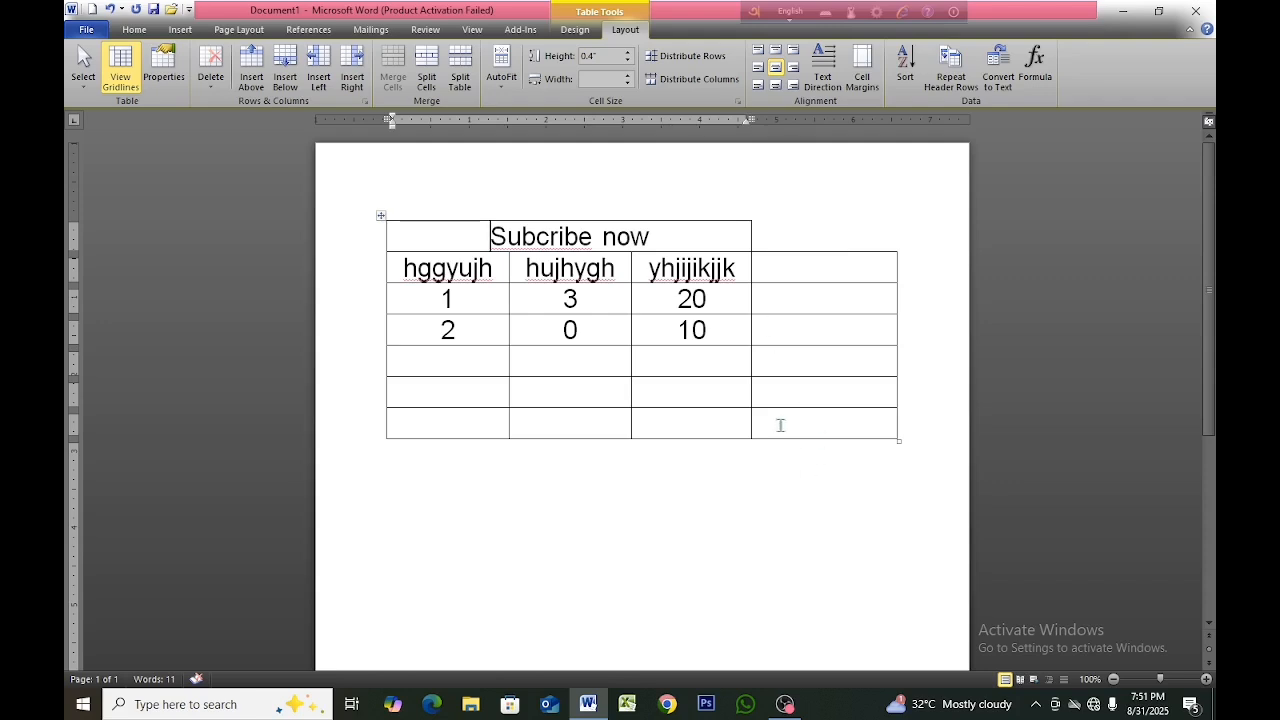
Delete the fourth-column cell in the table's bottom row using Delete Cells with Shift cells left.
{"action": "left_click", "coordinate": [783, 425]}
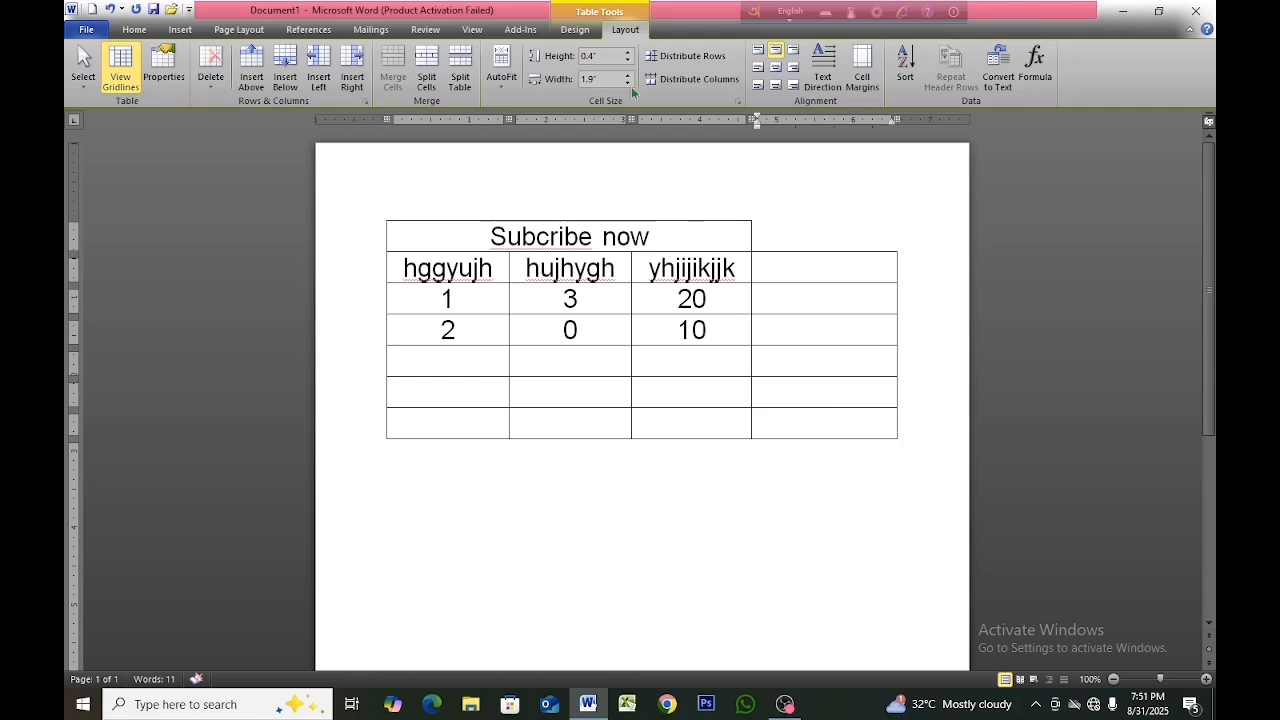
{"action": "left_click", "coordinate": [210, 70]}
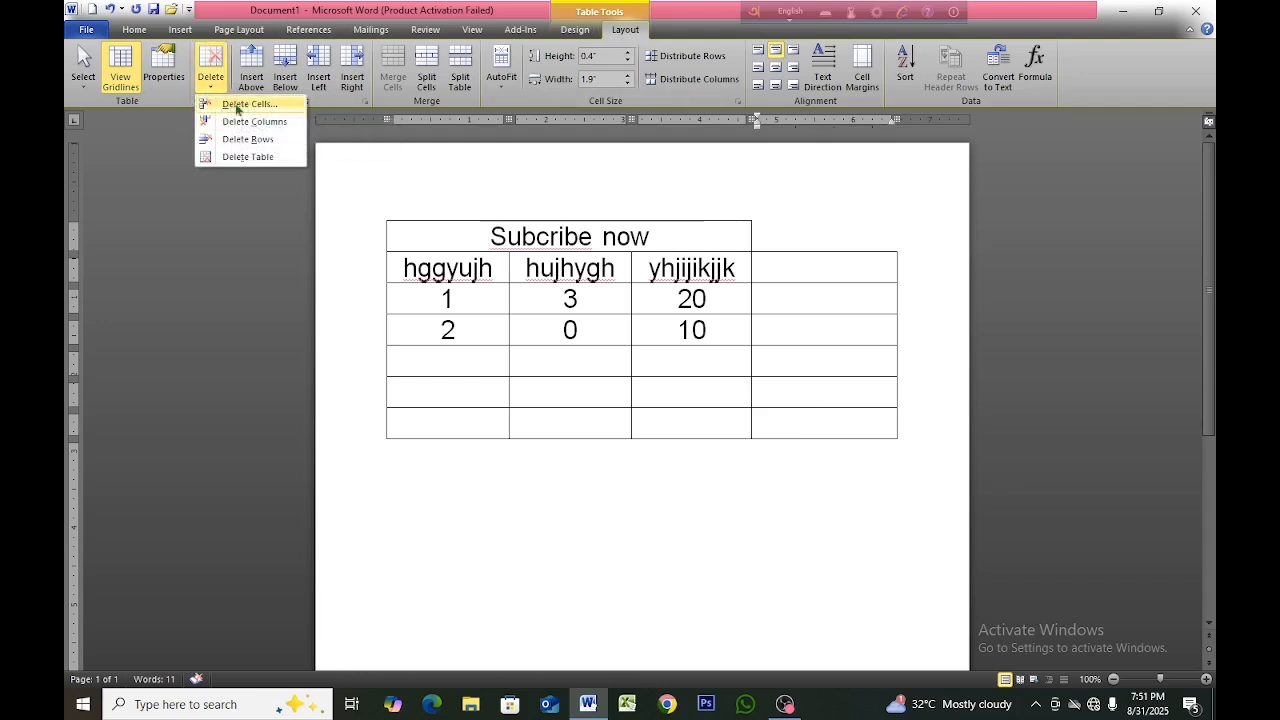
{"action": "left_click", "coordinate": [249, 106]}
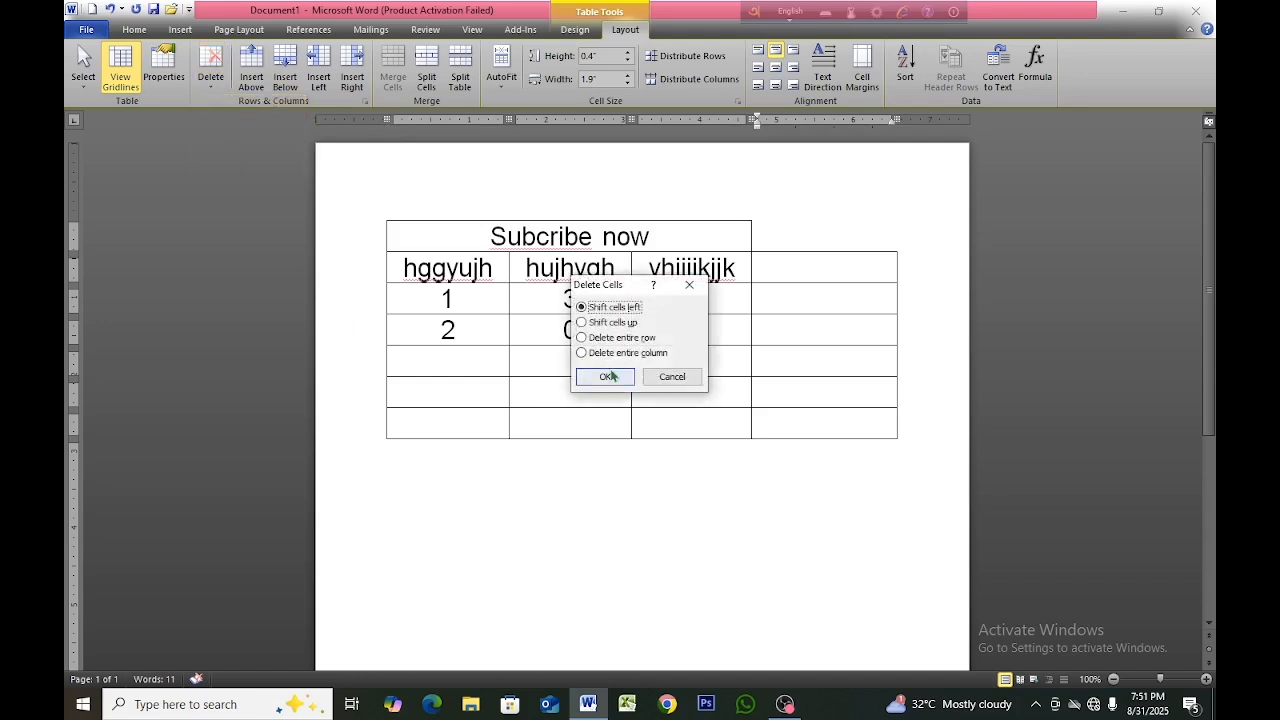
{"action": "left_click", "coordinate": [600, 374]}
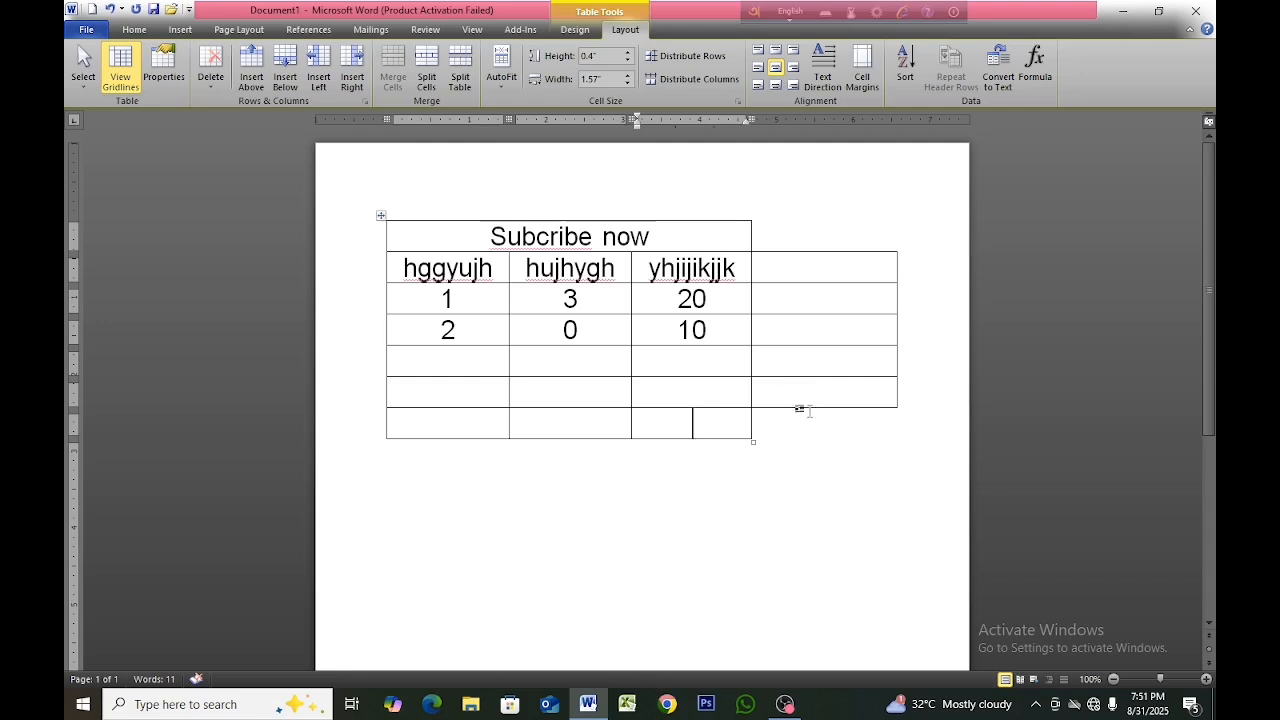
Erase the border between the two lowest cells of the fourth column and leave the Eraser tool.
{"action": "left_click", "coordinate": [801, 398]}
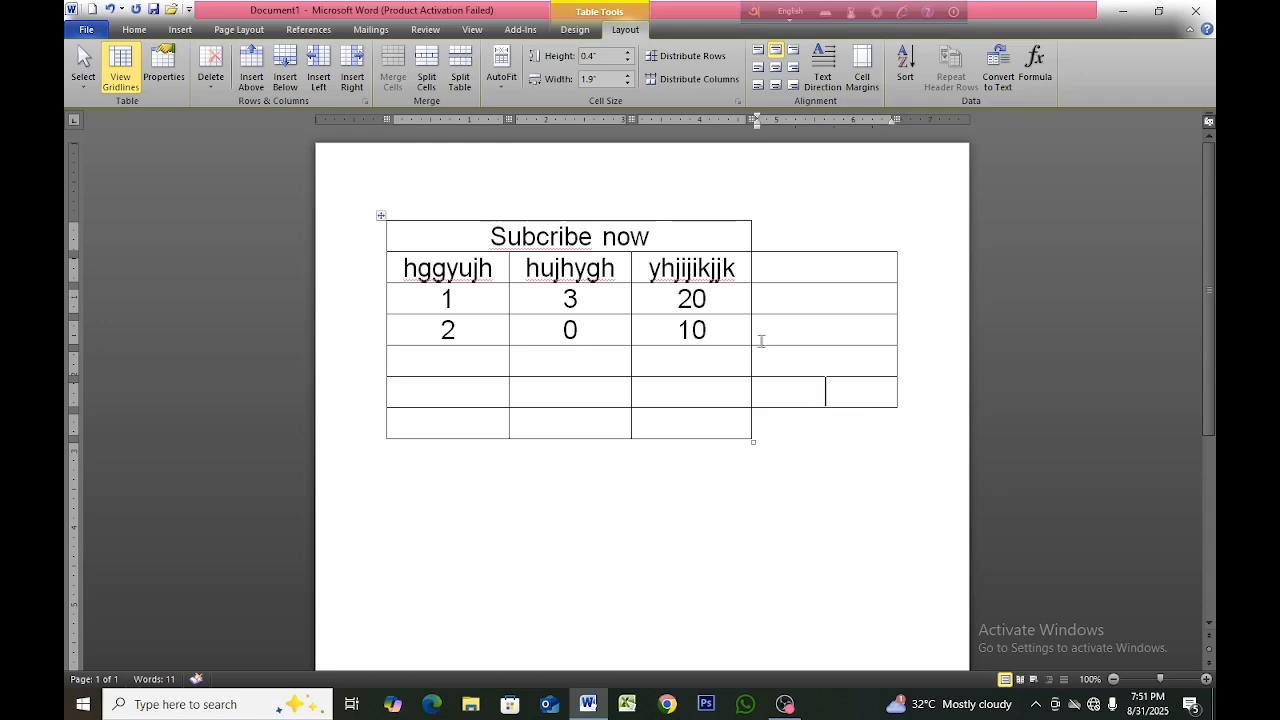
{"action": "left_click", "coordinate": [575, 29]}
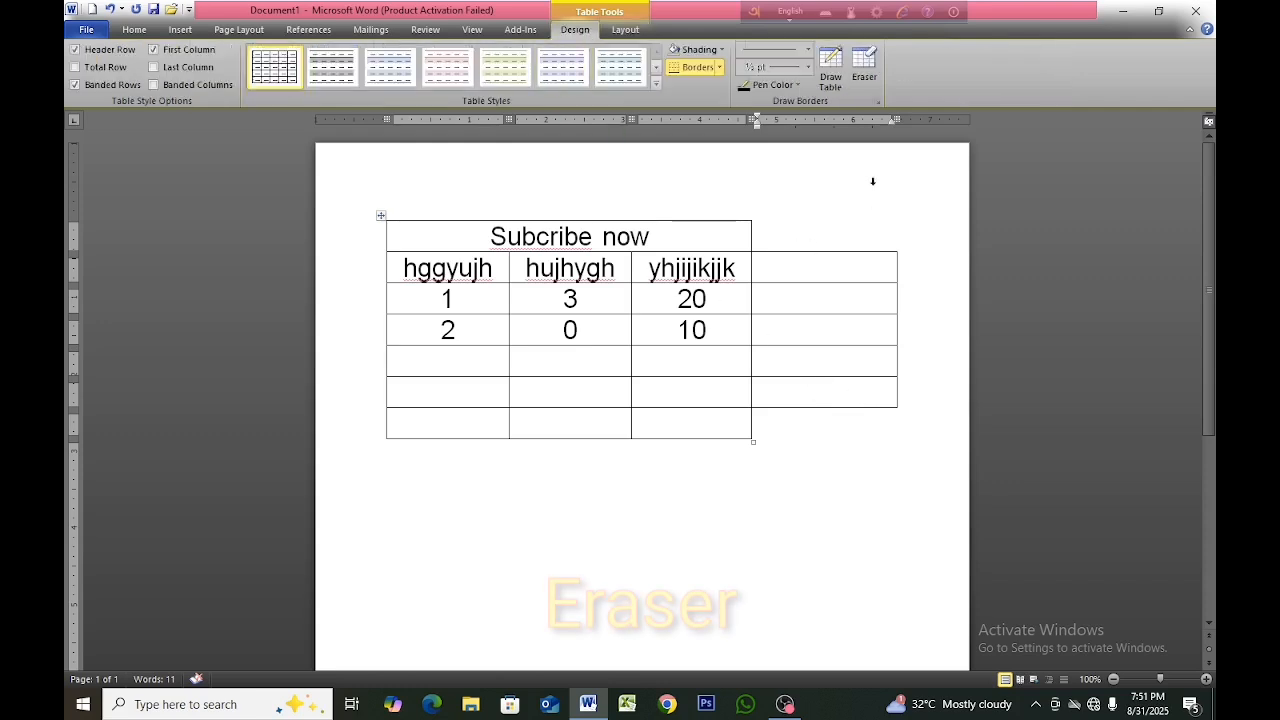
{"action": "left_click", "coordinate": [864, 77]}
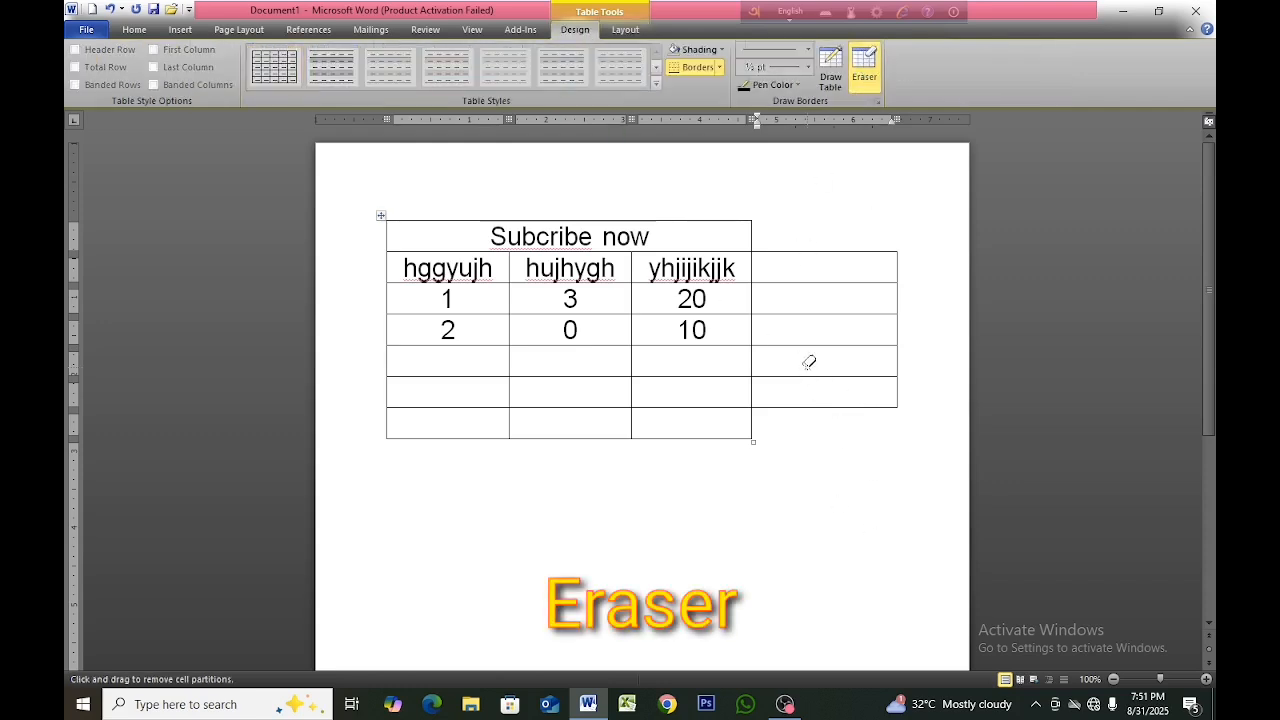
{"action": "left_click_drag", "start_coordinate": [808, 362], "coordinate": [813, 378]}
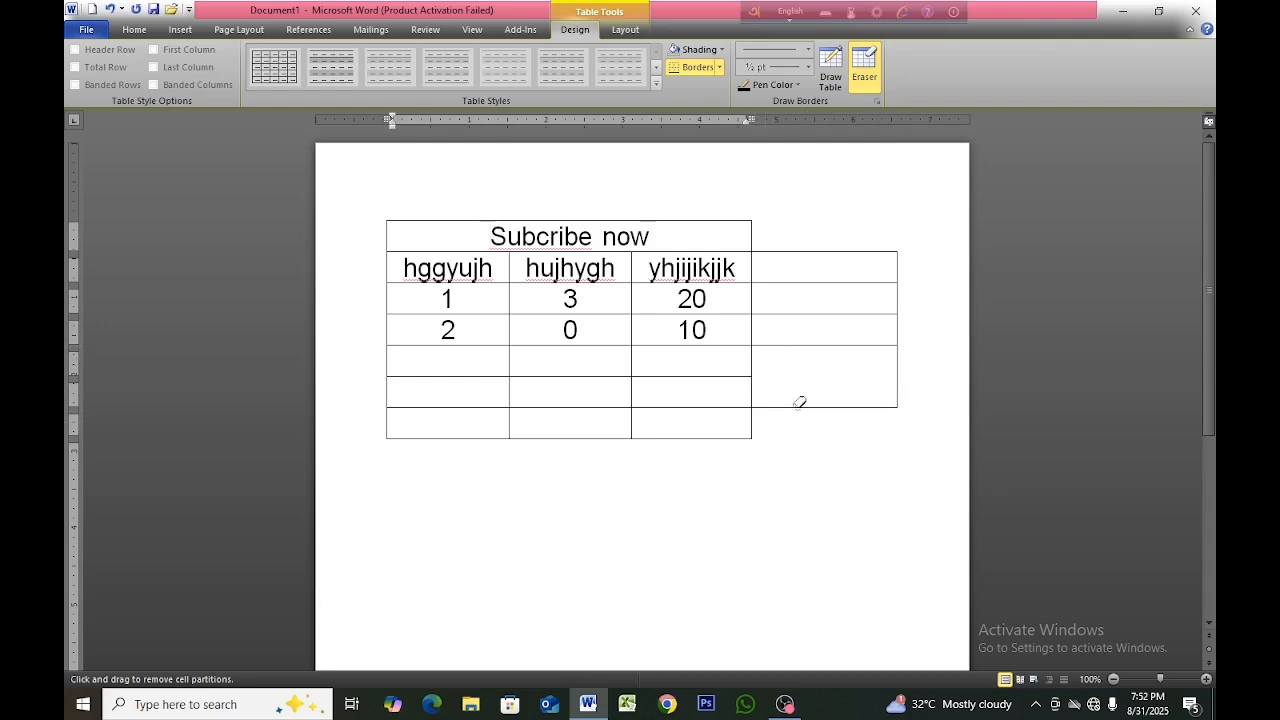
{"action": "key", "text": "Escape"}
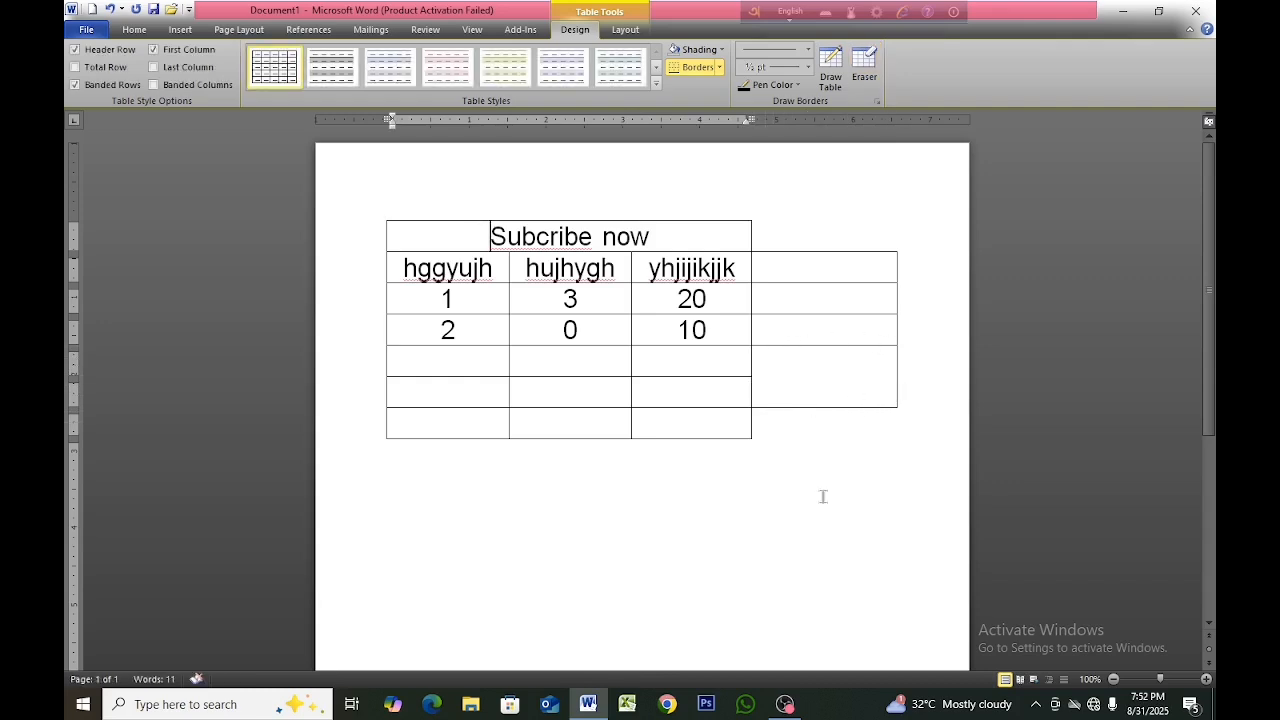
Draw a small box with Draw Table inside the fourth-column cell beside "10", dividing that cell into three.
{"action": "left_click", "coordinate": [818, 394]}
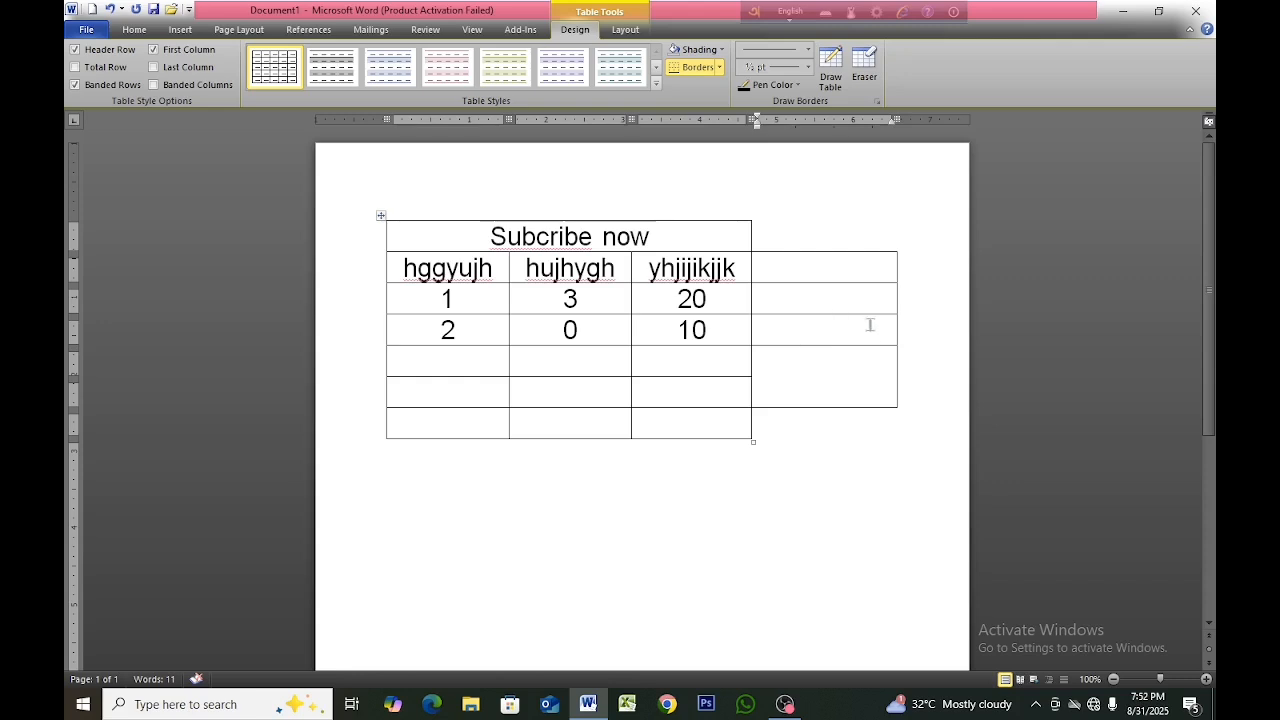
{"action": "left_click", "coordinate": [791, 326]}
{"action": "left_click", "coordinate": [832, 76]}
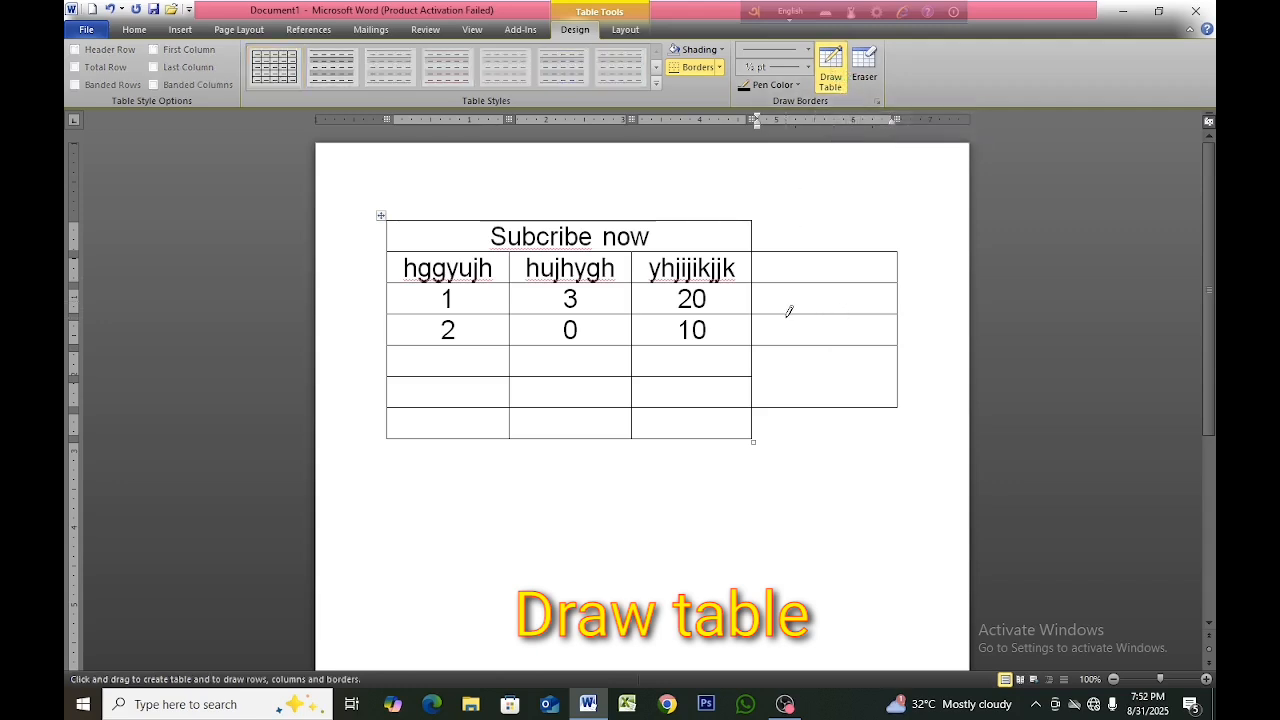
{"action": "mouse_move", "coordinate": [793, 313]}
{"action": "left_mouse_down"}
{"action": "mouse_move", "coordinate": [794, 343]}
{"action": "mouse_move", "coordinate": [846, 322]}
{"action": "mouse_move", "coordinate": [849, 345]}
{"action": "left_mouse_up"}
{"action": "key", "text": "Escape"}
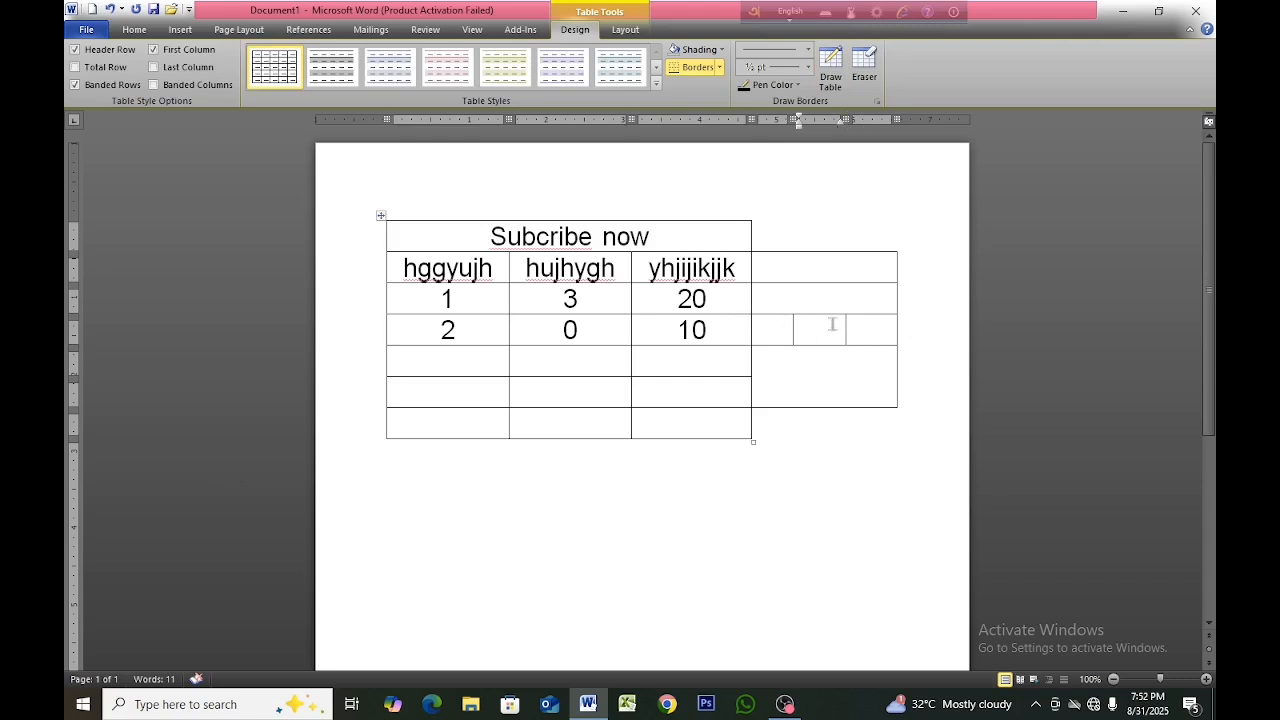
Split the fourth-column cell beside "20" into 2 columns and 1 row.
{"action": "left_click", "coordinate": [777, 299]}
{"action": "left_click", "coordinate": [625, 29]}
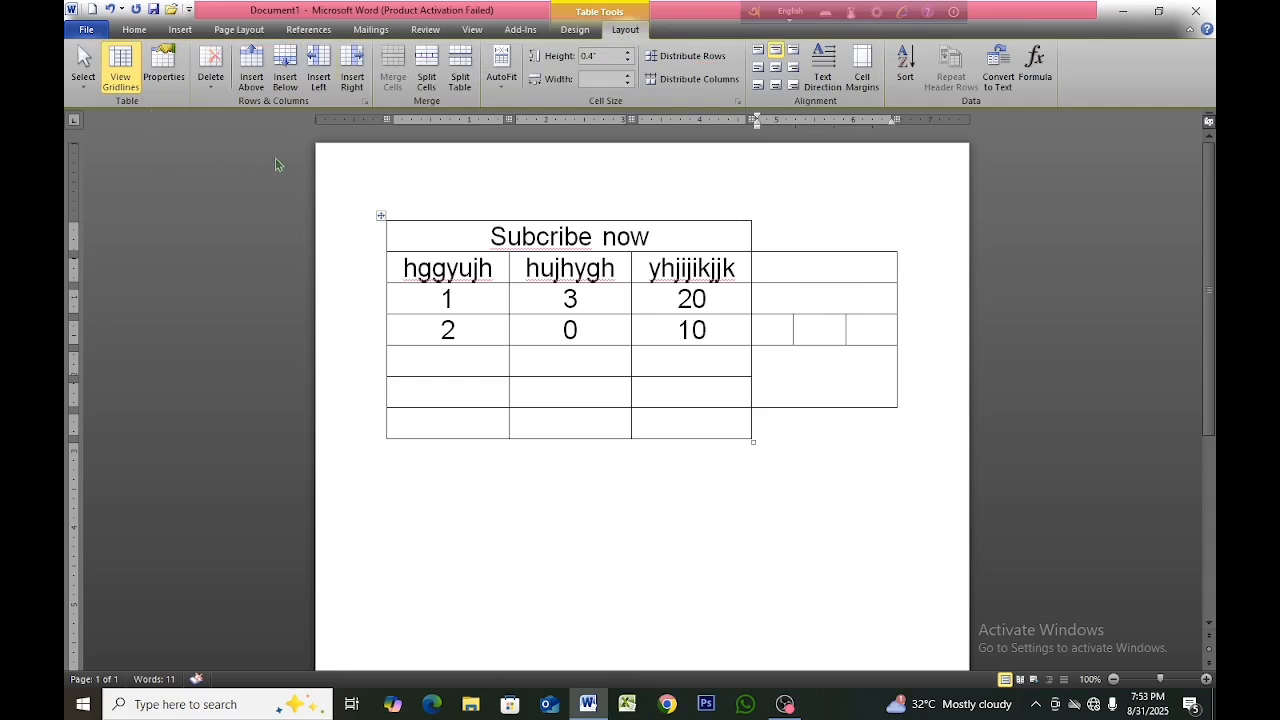
{"action": "left_click", "coordinate": [428, 80]}
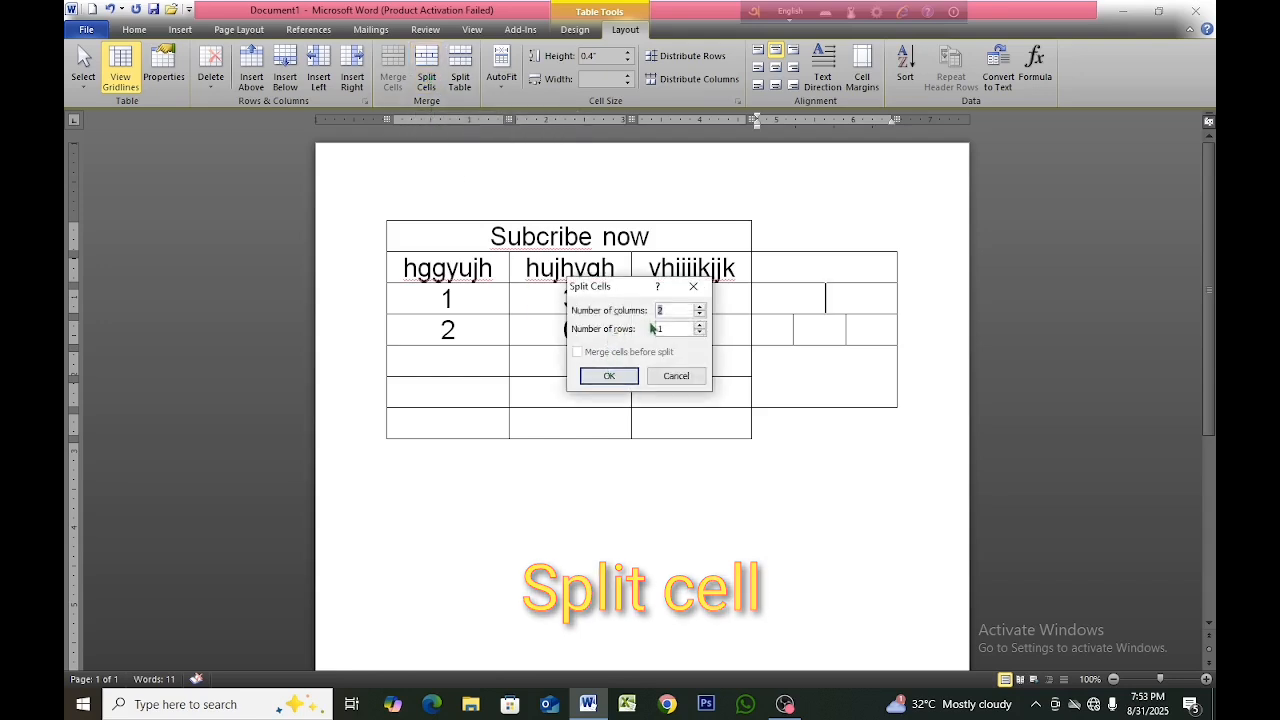
{"action": "left_click", "coordinate": [609, 376]}
{"action": "left_click", "coordinate": [796, 462]}
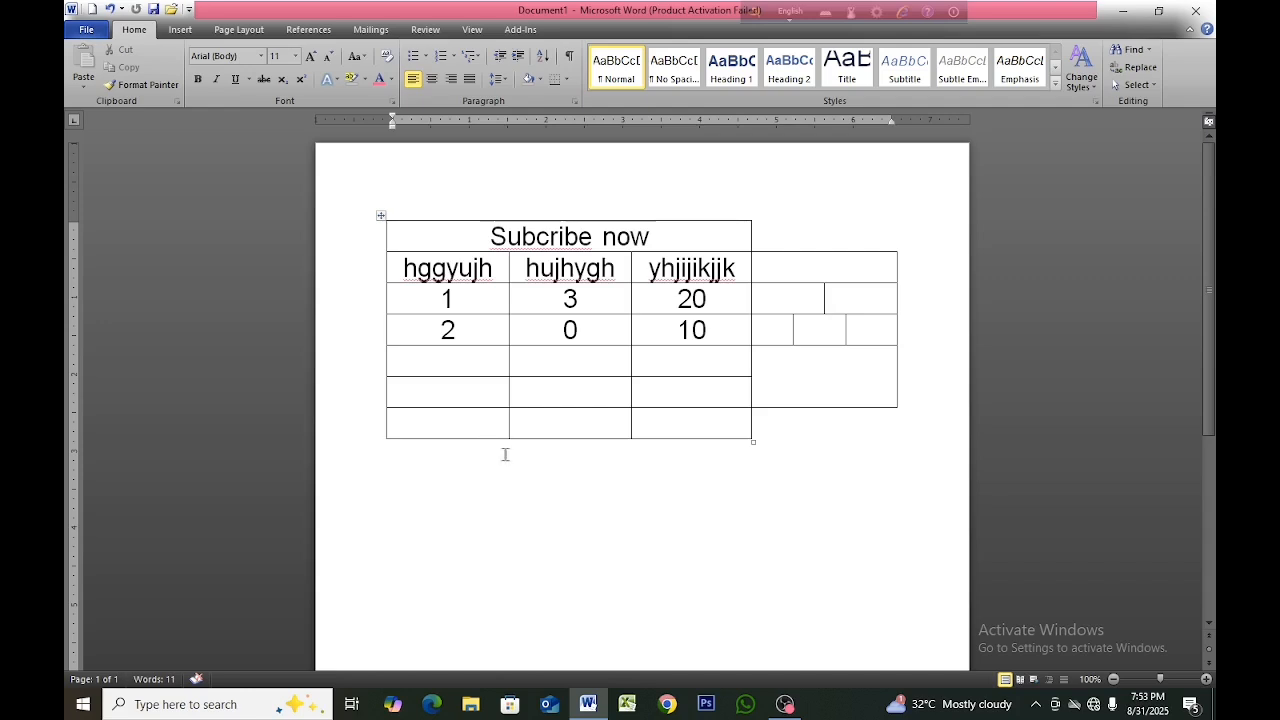
Split the table at the first empty row below "2", "0" and "10", and undo the split.
{"action": "left_click", "coordinate": [424, 361]}
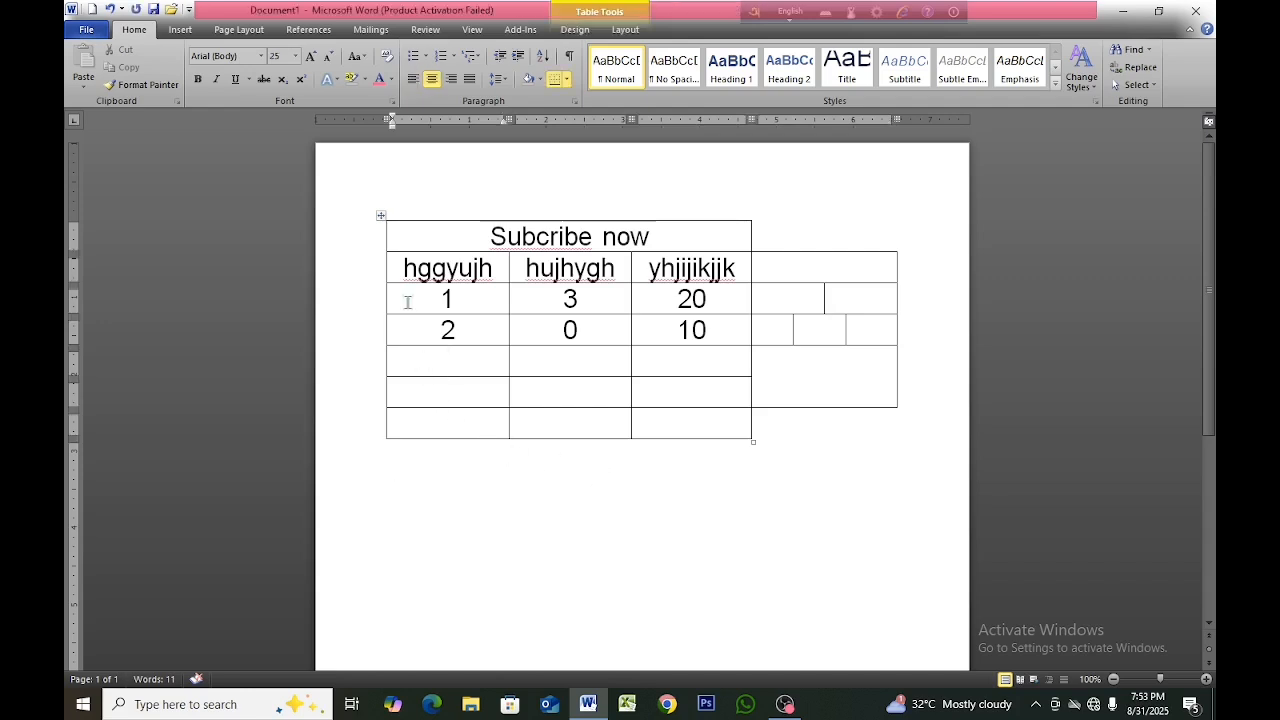
{"action": "left_click", "coordinate": [381, 215]}
{"action": "left_click", "coordinate": [528, 598]}
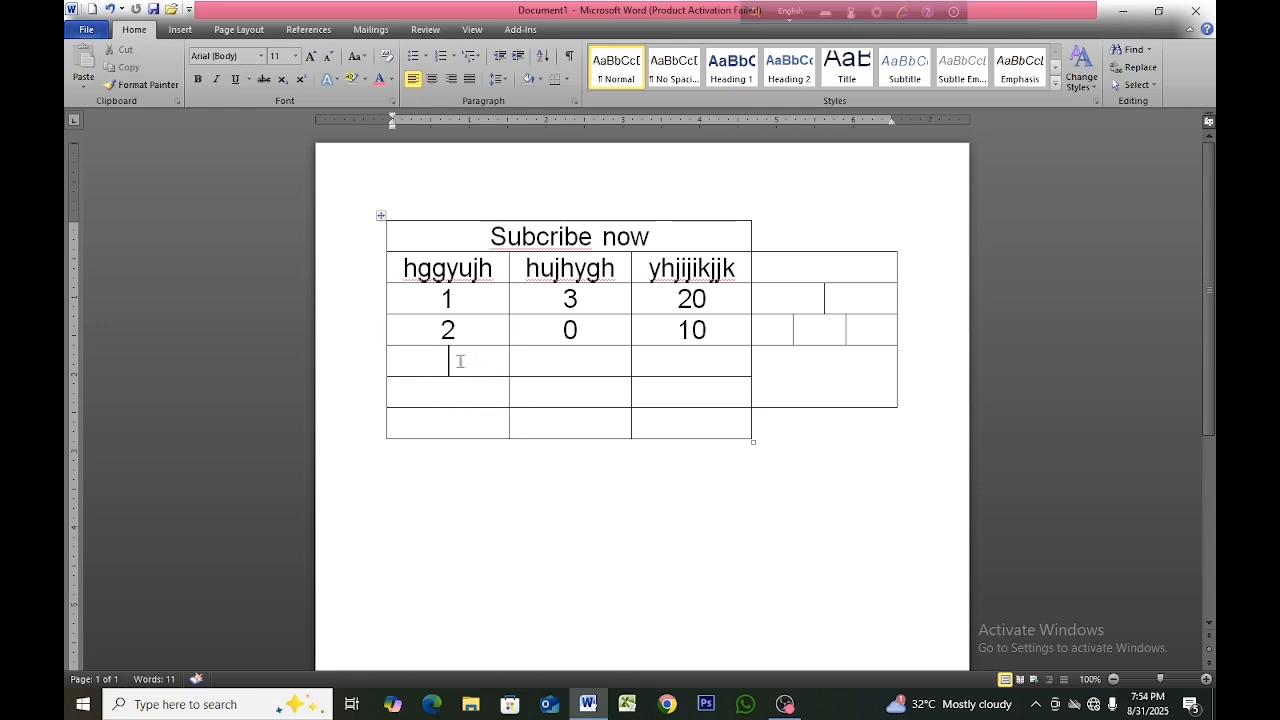
{"action": "left_click", "coordinate": [461, 361]}
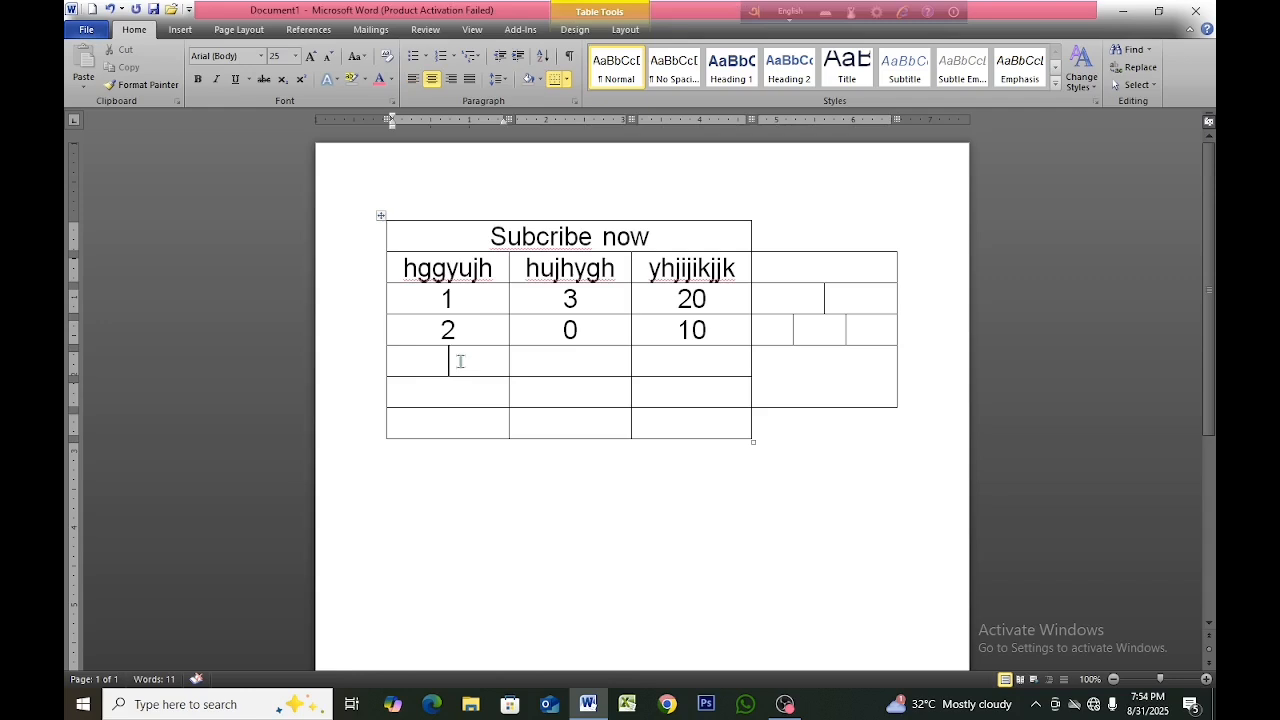
{"action": "left_click", "coordinate": [535, 364]}
{"action": "left_click", "coordinate": [469, 354]}
{"action": "left_click", "coordinate": [626, 32]}
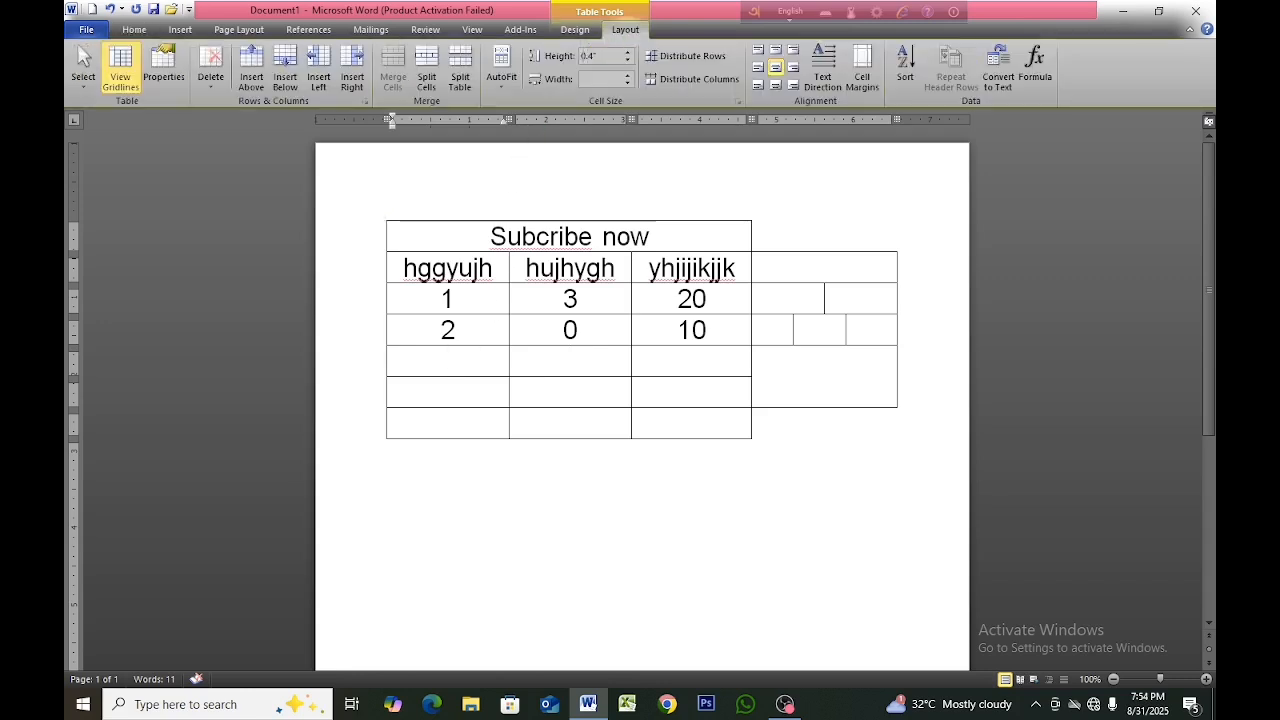
{"action": "left_click", "coordinate": [461, 82]}
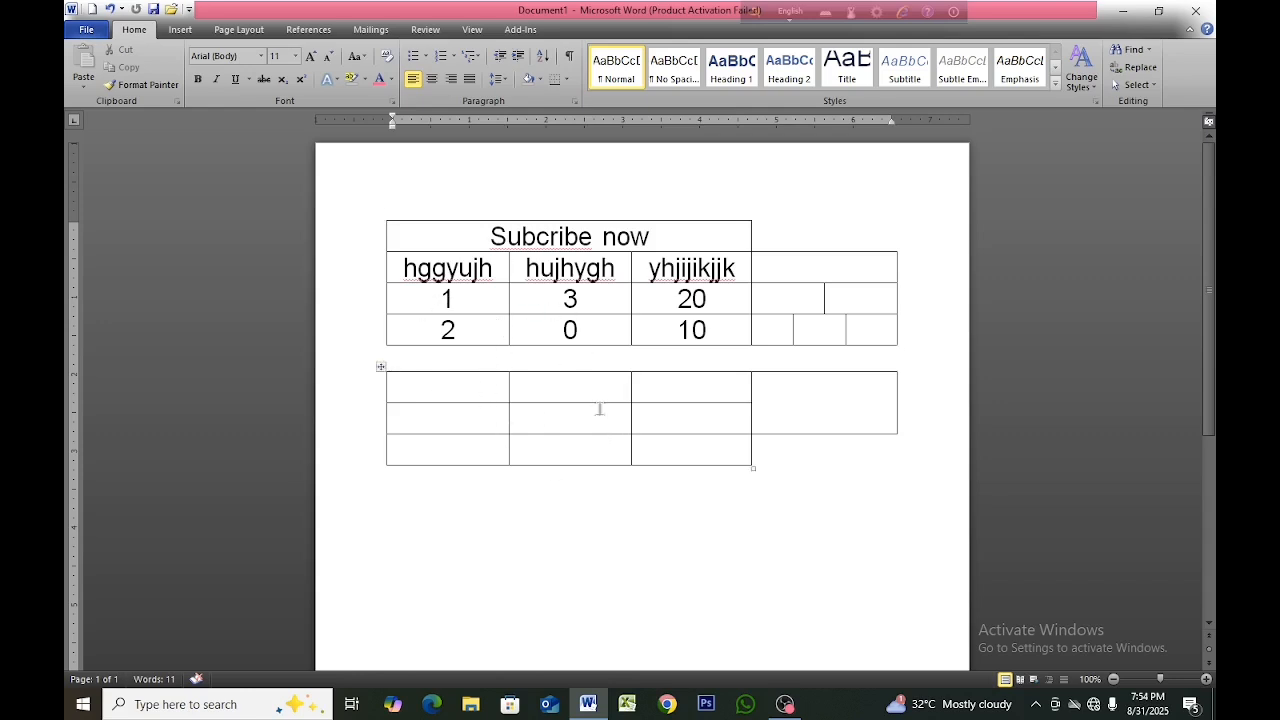
{"action": "key", "text": "ctrl+z"}
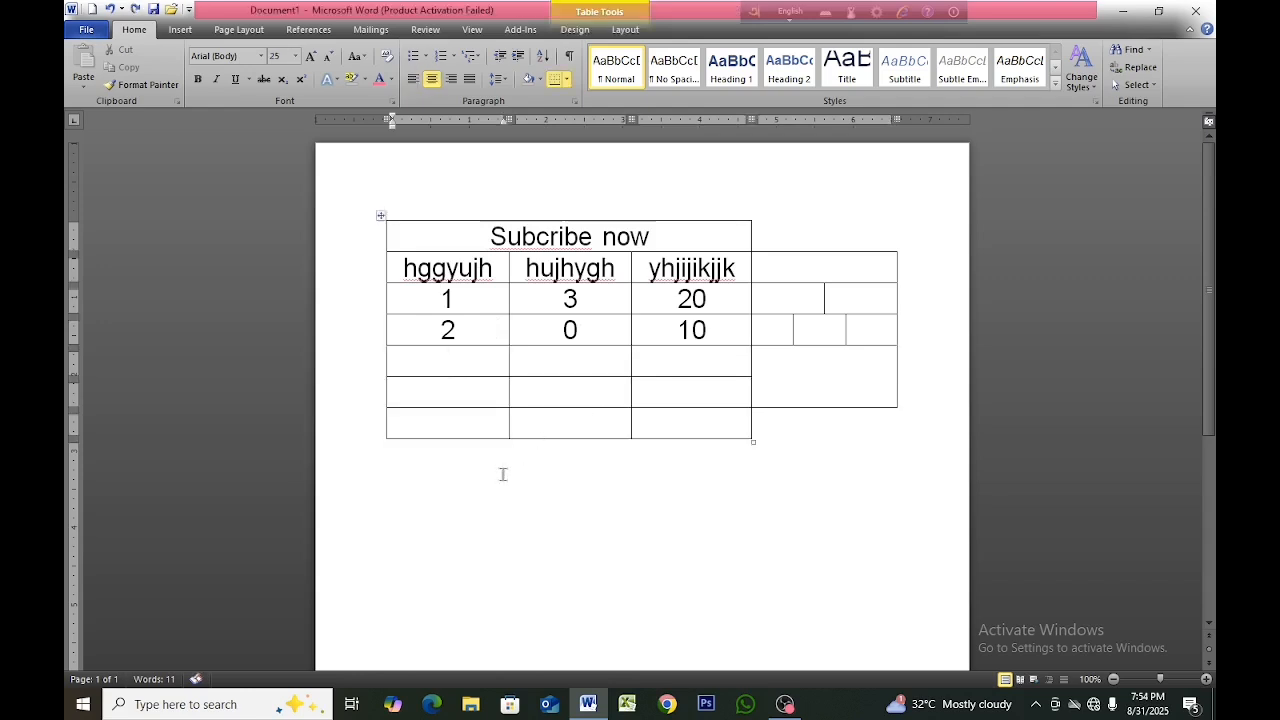
Place the cursor below the table and add an empty line there.
{"action": "left_click", "coordinate": [604, 464]}
{"action": "key", "text": "Return"}
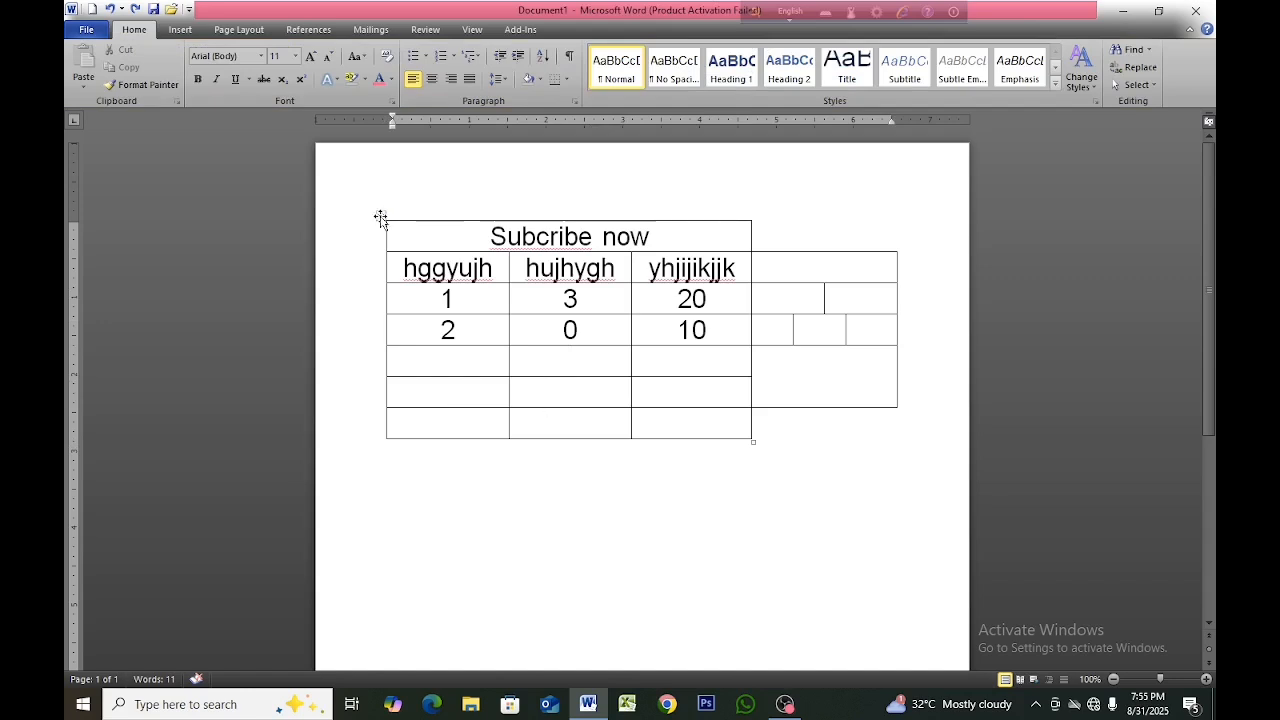
Browse the built-in table styles for the "Subcribe now" table without applying one.
{"action": "left_click", "coordinate": [443, 240]}
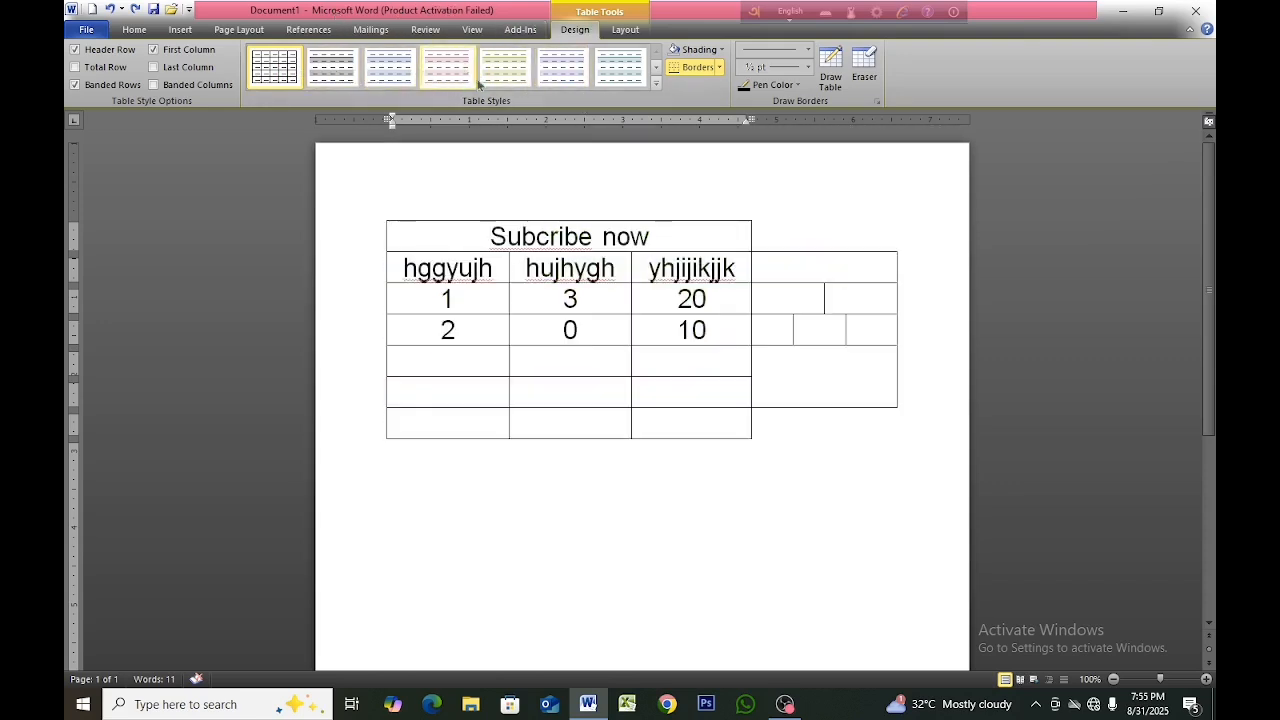
{"action": "left_click", "coordinate": [656, 84]}
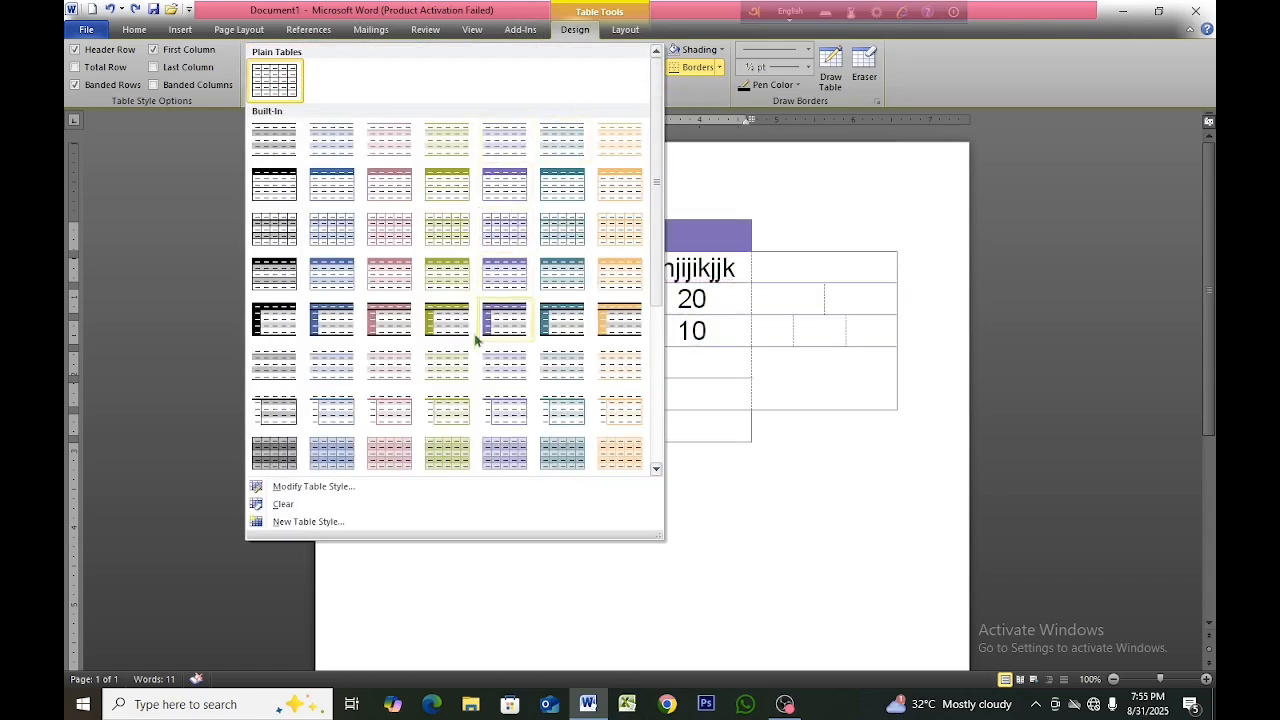
{"action": "scroll", "coordinate": [460, 350], "scroll_direction": "down", "scroll_amount": 2}
{"action": "scroll", "coordinate": [460, 350], "scroll_direction": "up", "scroll_amount": 3}
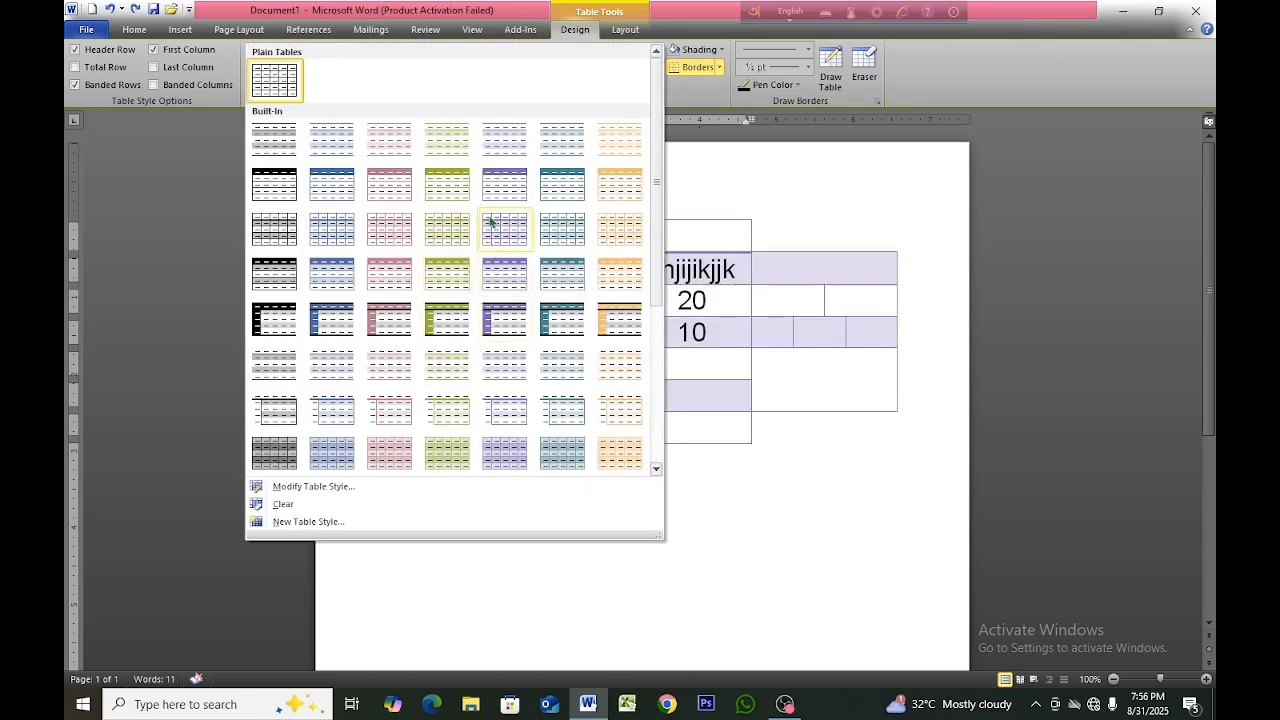
{"action": "left_click", "coordinate": [698, 176]}
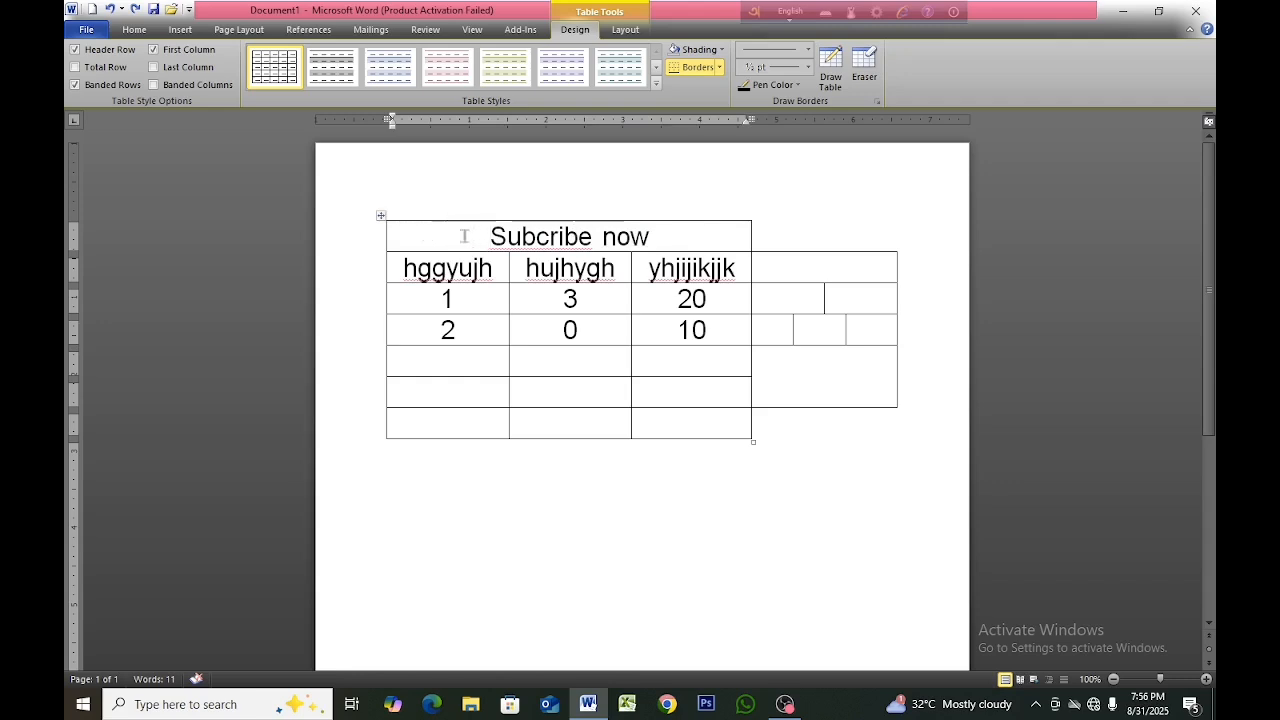
Shade the "Subcribe now" title cell with the dark olive-tan theme color and deselect the table.
{"action": "left_click", "coordinate": [671, 236]}
{"action": "left_click", "coordinate": [720, 50]}
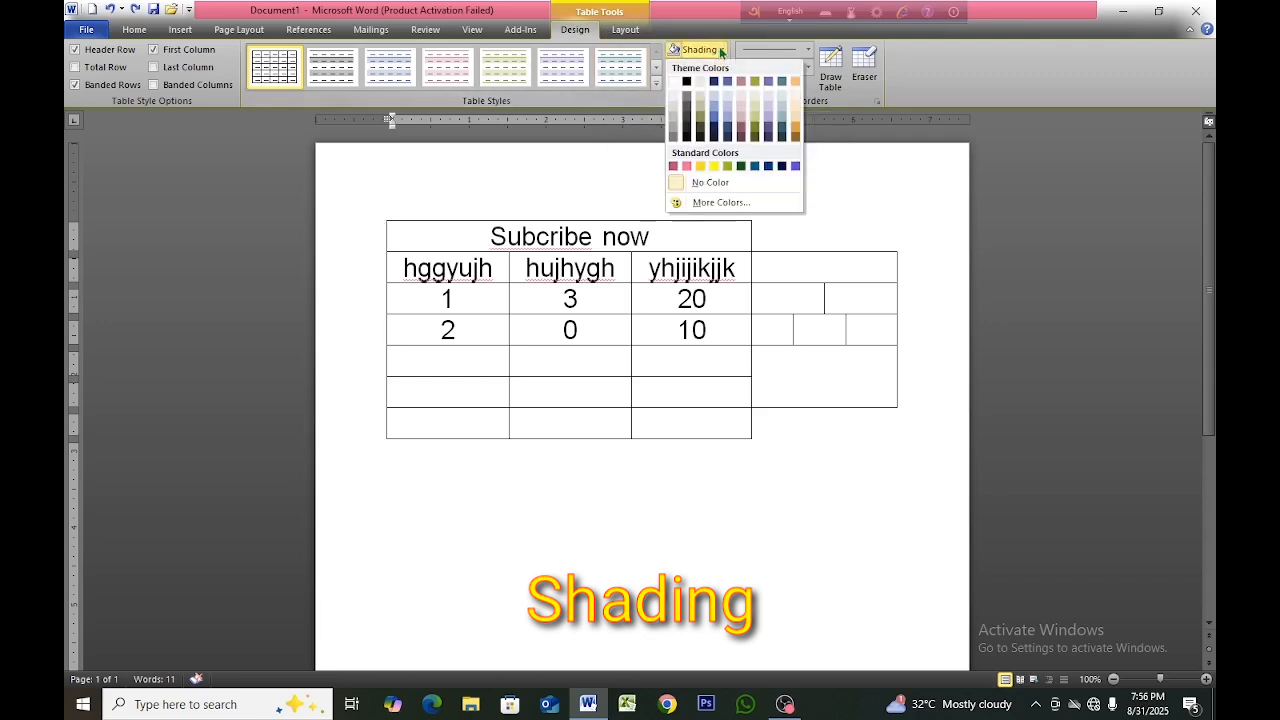
{"action": "left_click", "coordinate": [700, 120]}
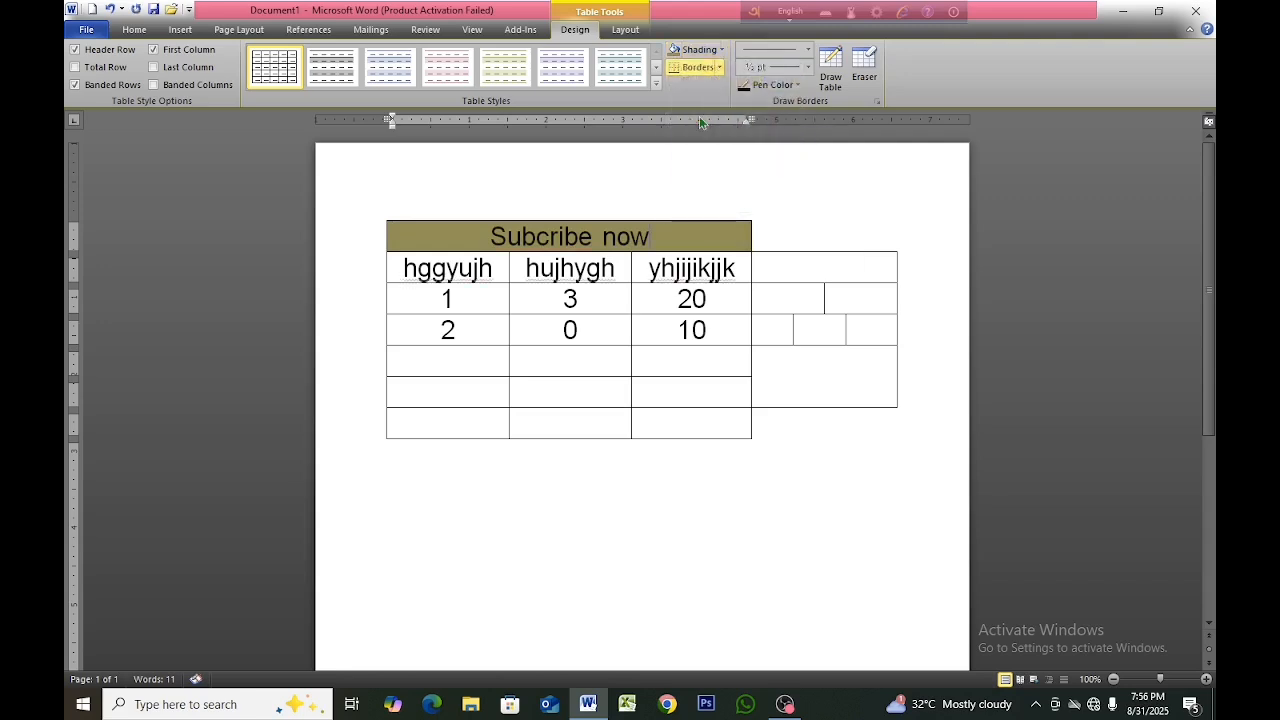
{"action": "left_click", "coordinate": [512, 498]}
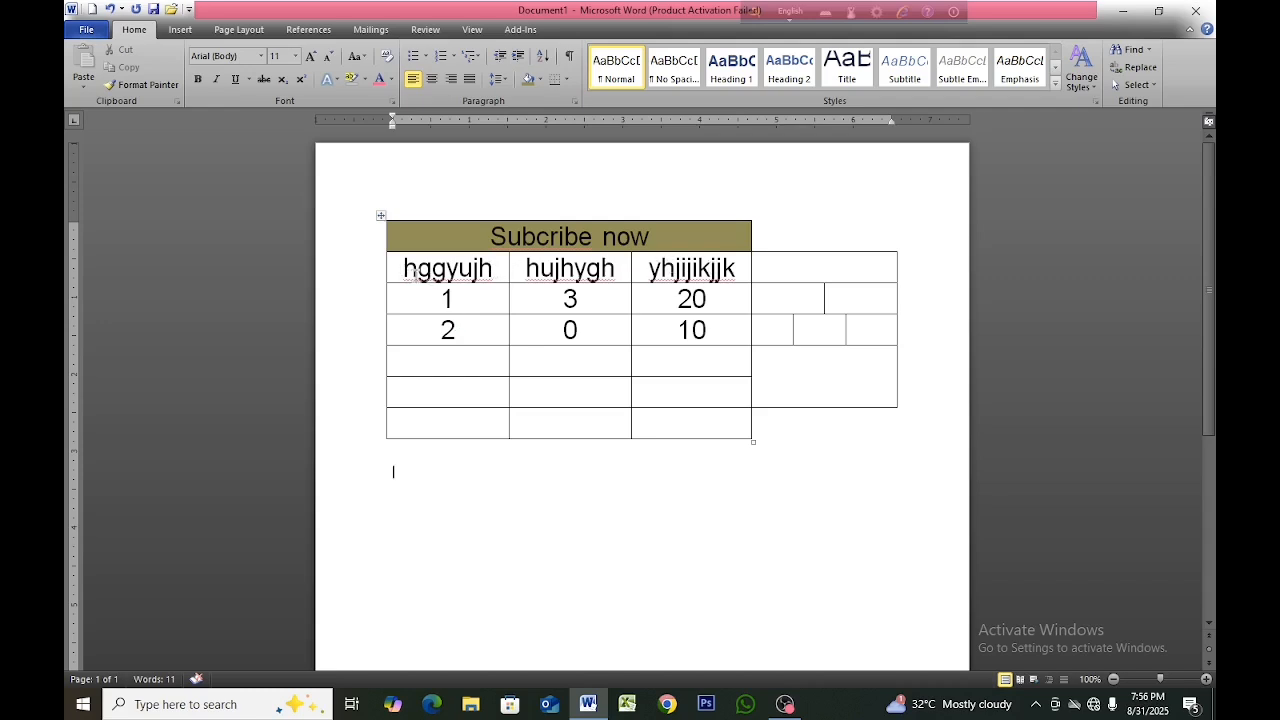
Select the three header cells "hggyujh", "hujhygh" and "yhjijikjjk" in the second row.
{"action": "left_click_drag", "start_coordinate": [400, 266], "coordinate": [705, 268]}
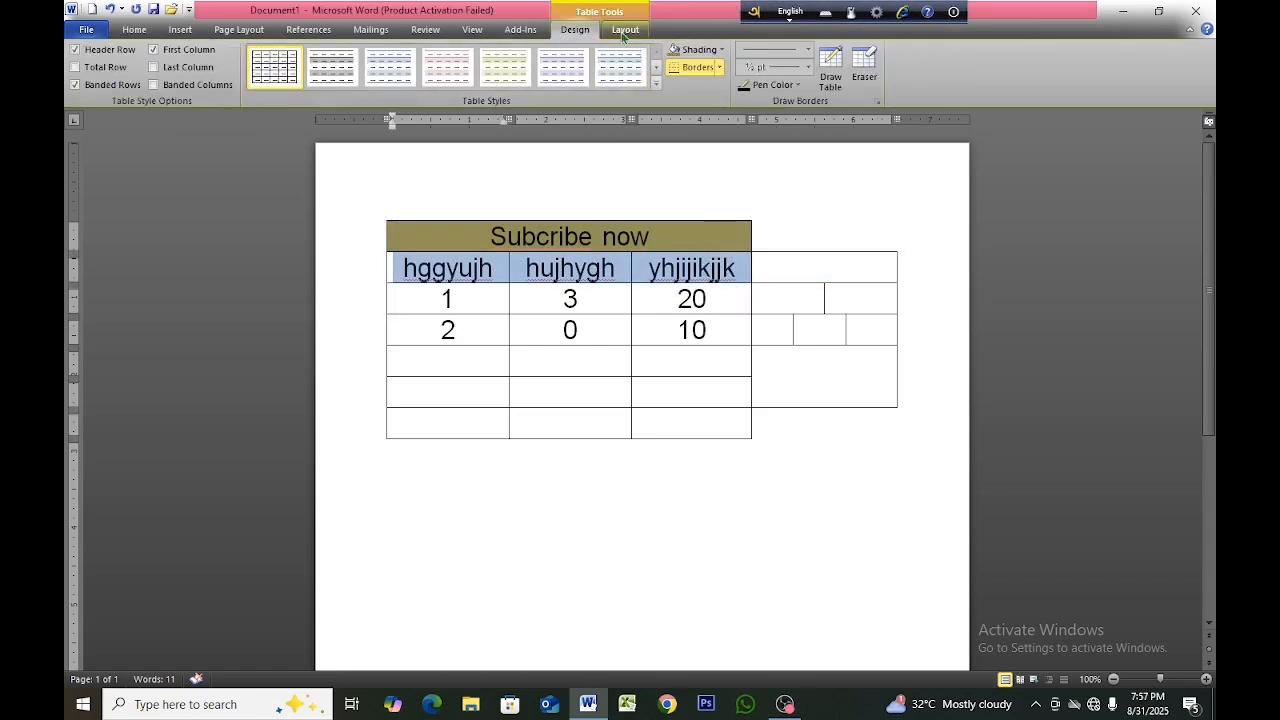